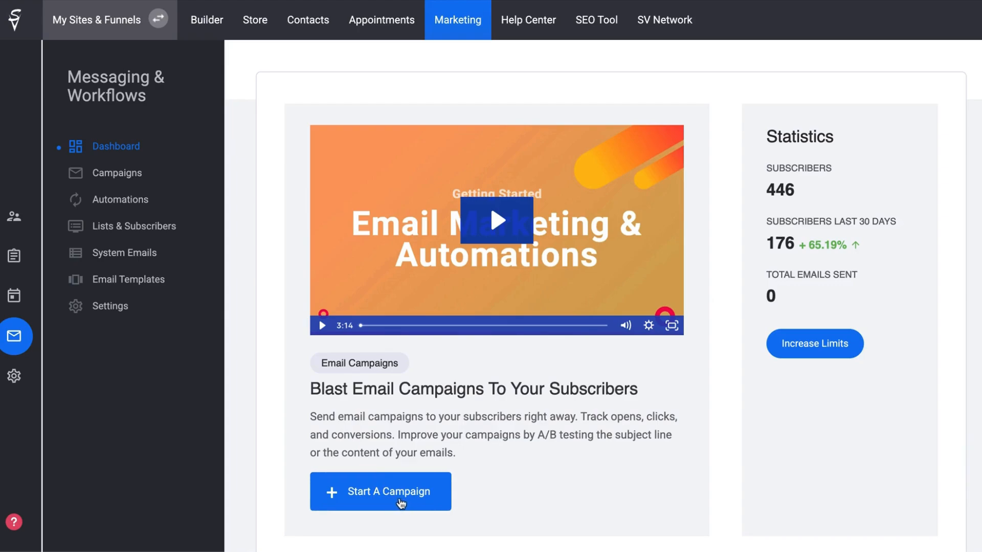
# Create a regular email campaign named "New campaign" and proceed to its design stage.
pyautogui.click(393, 497)
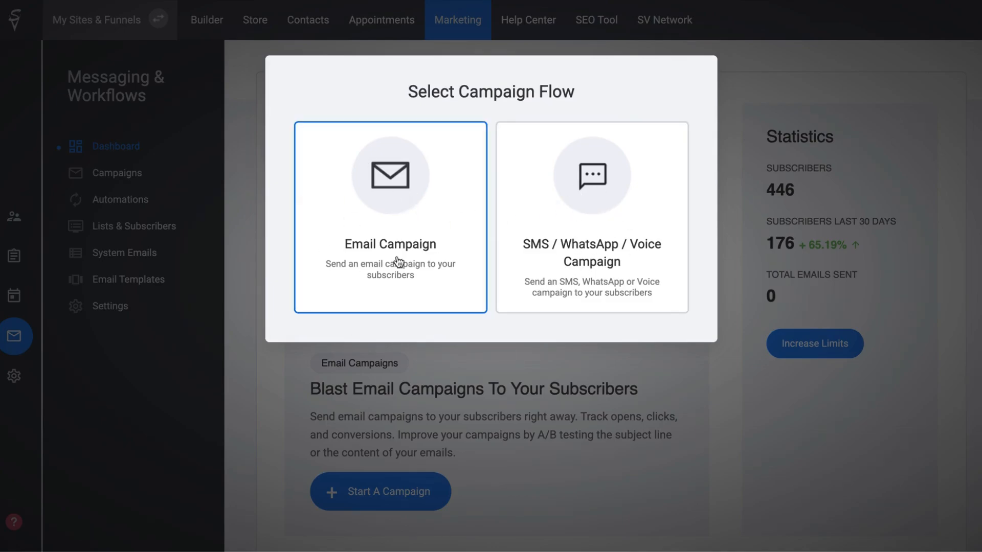
pyautogui.click(388, 205)
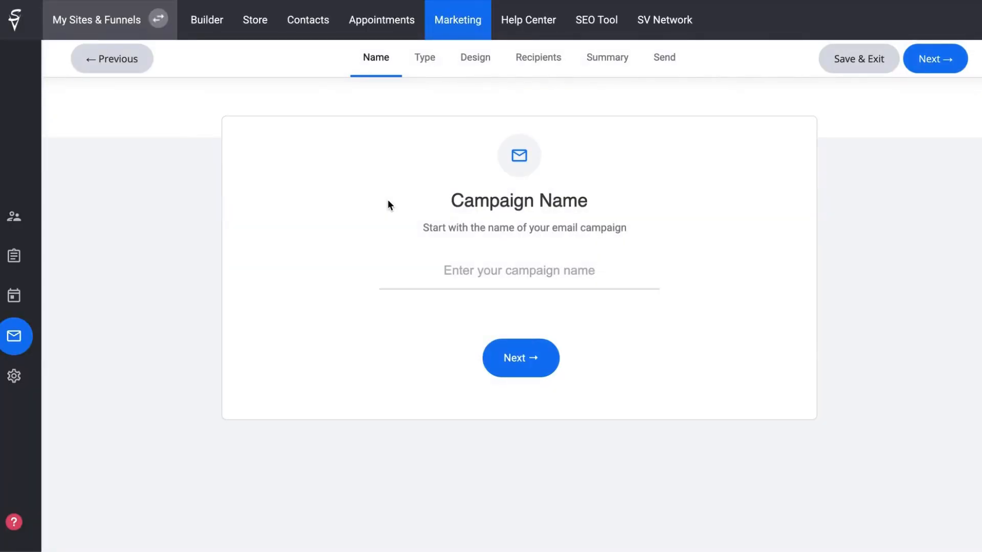
pyautogui.click(461, 270)
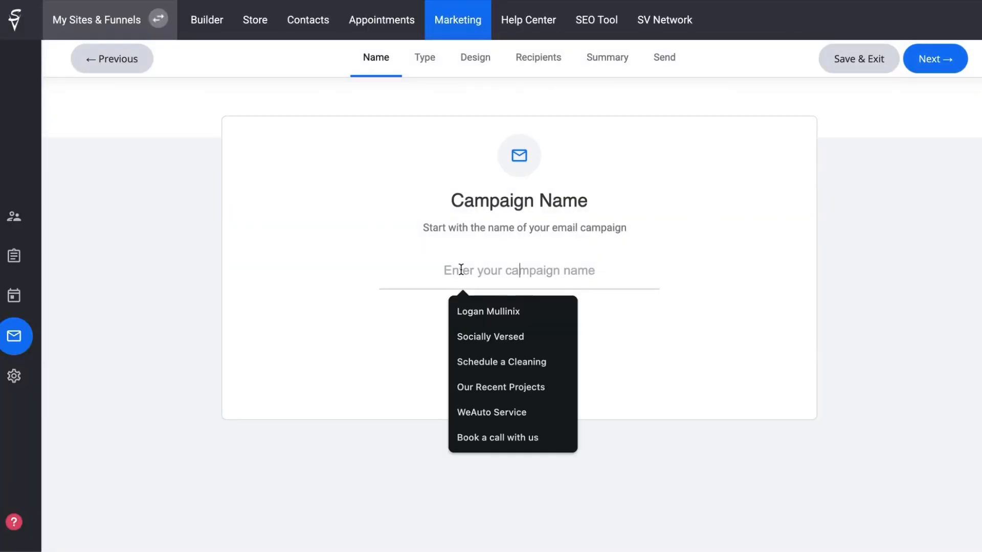
pyautogui.write('N')
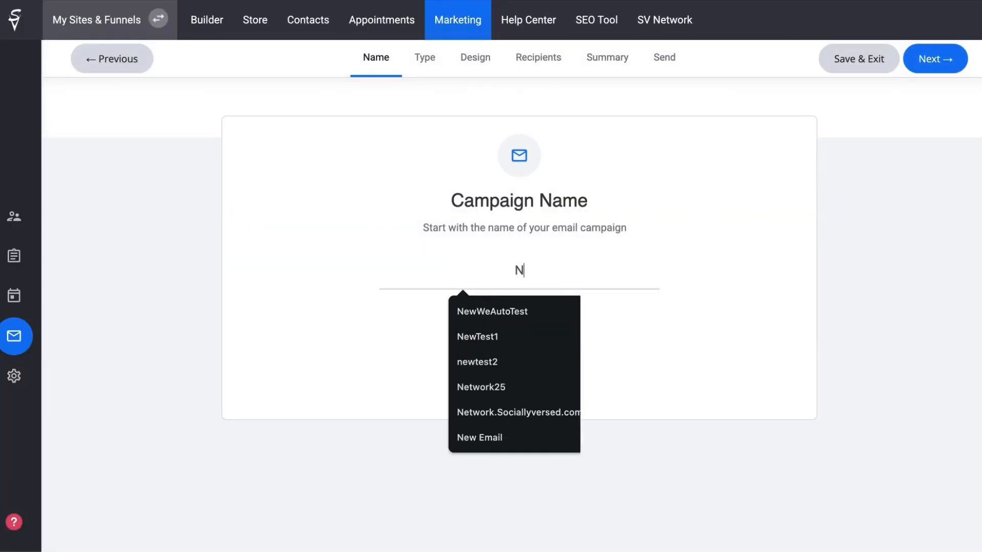
pyautogui.write('ew Cam')
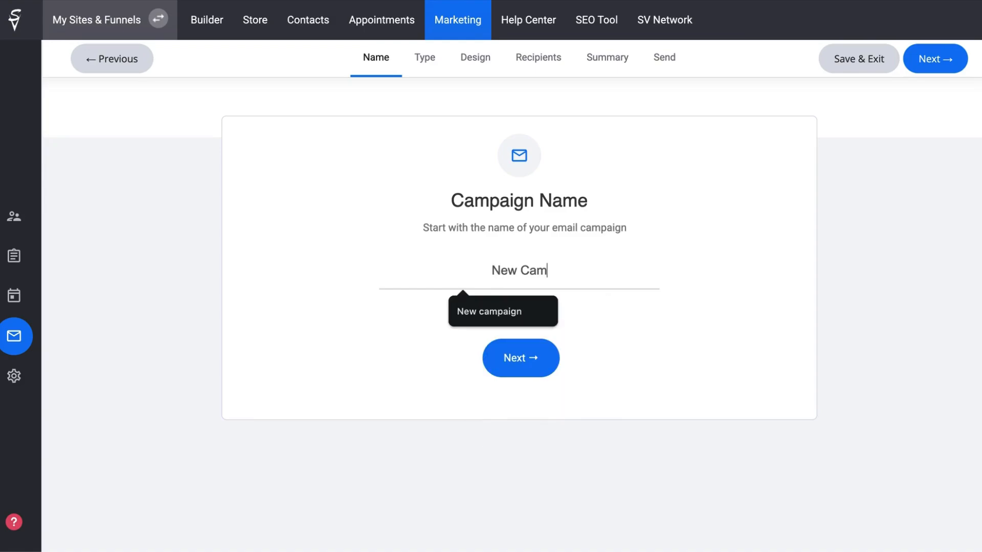
pyautogui.click(498, 312)
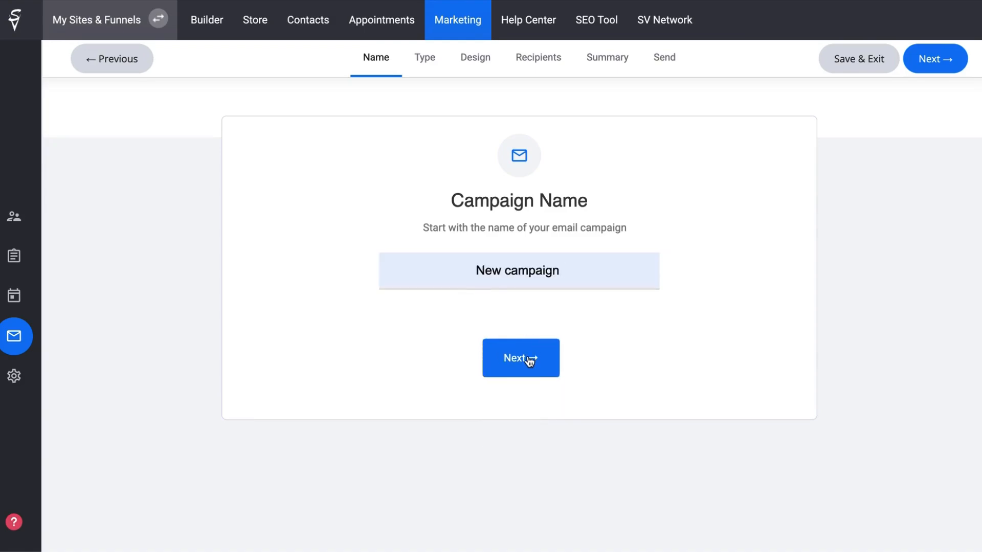
pyautogui.click(528, 357)
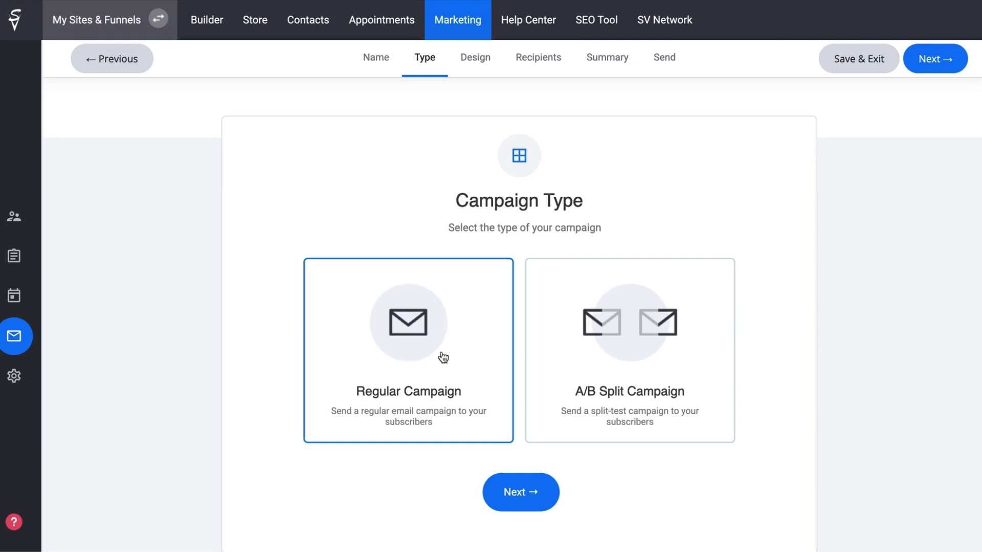
pyautogui.click(525, 492)
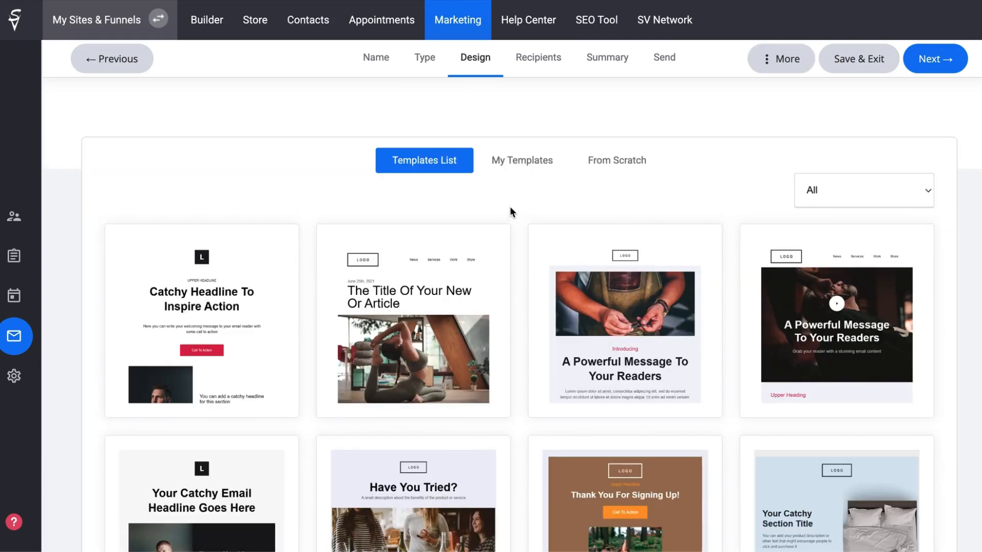
# Choose the "Dear ," survey feedback template with the logo and navigation header as the campaign's design.
pyautogui.scroll(-10, 479, 293)
pyautogui.scroll(-20, 481, 295)
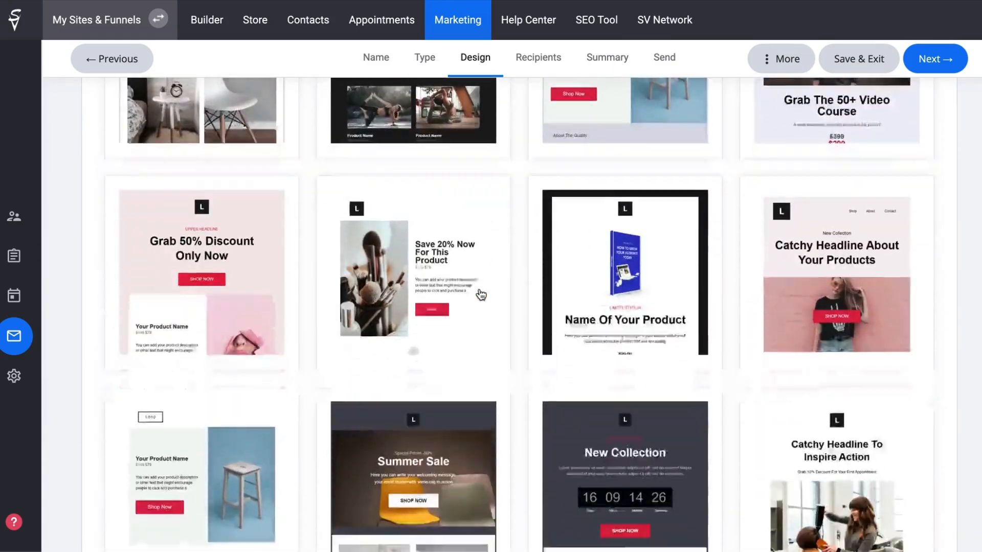
pyautogui.scroll(-5, 480, 295)
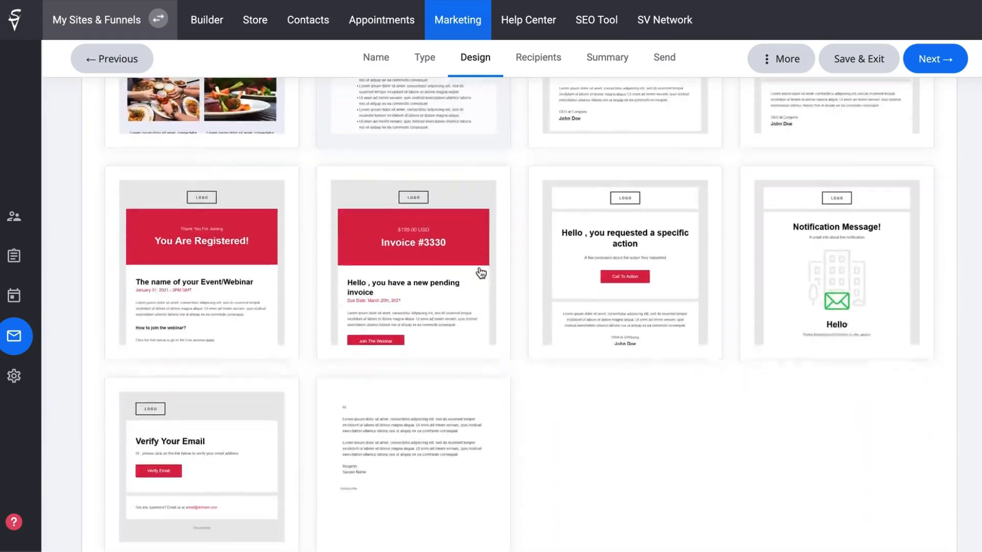
pyautogui.scroll(20, 481, 249)
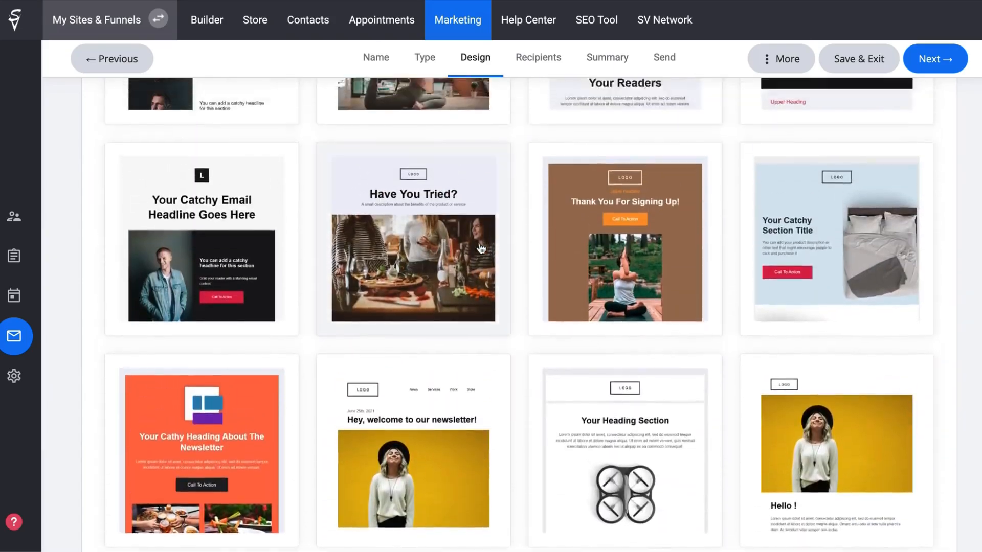
pyautogui.scroll(-15, 563, 378)
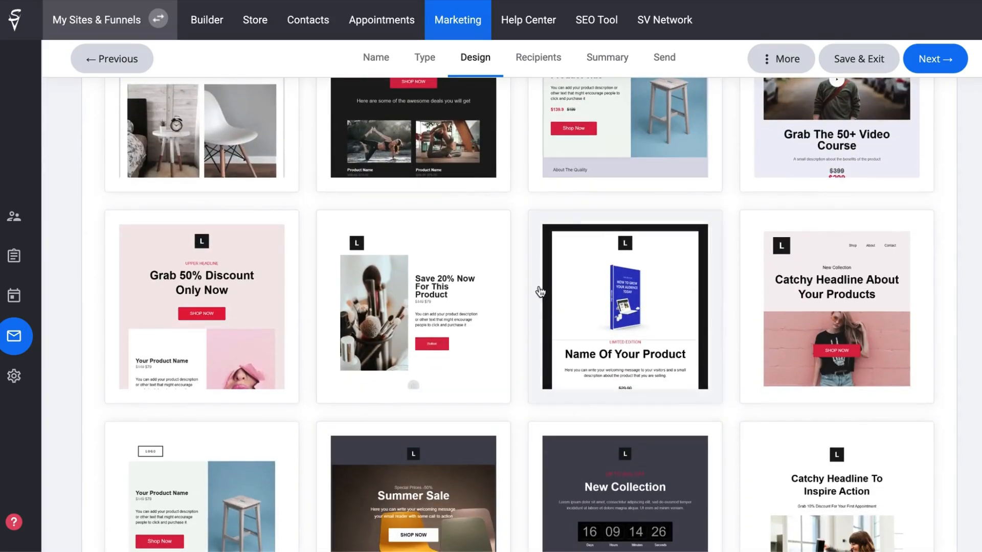
pyautogui.scroll(-10, 462, 327)
pyautogui.scroll(-10, 462, 326)
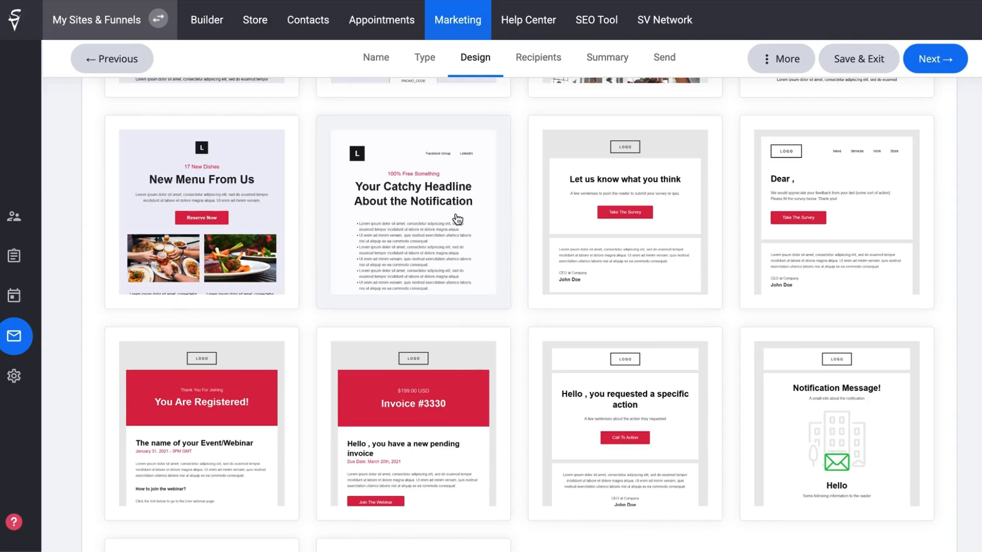
pyautogui.scroll(-3, 457, 219)
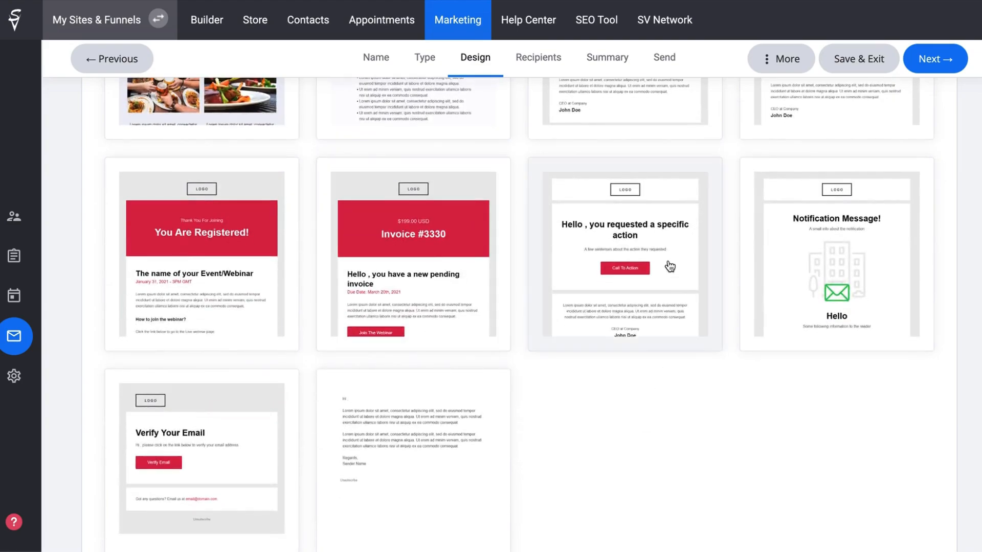
pyautogui.scroll(3, 669, 266)
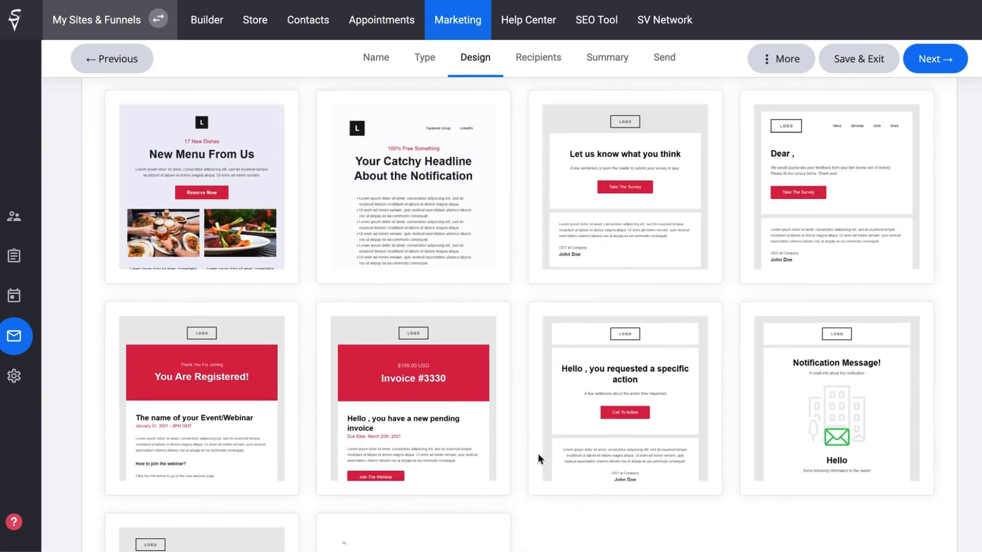
pyautogui.scroll(7, 601, 399)
pyautogui.scroll(5, 603, 399)
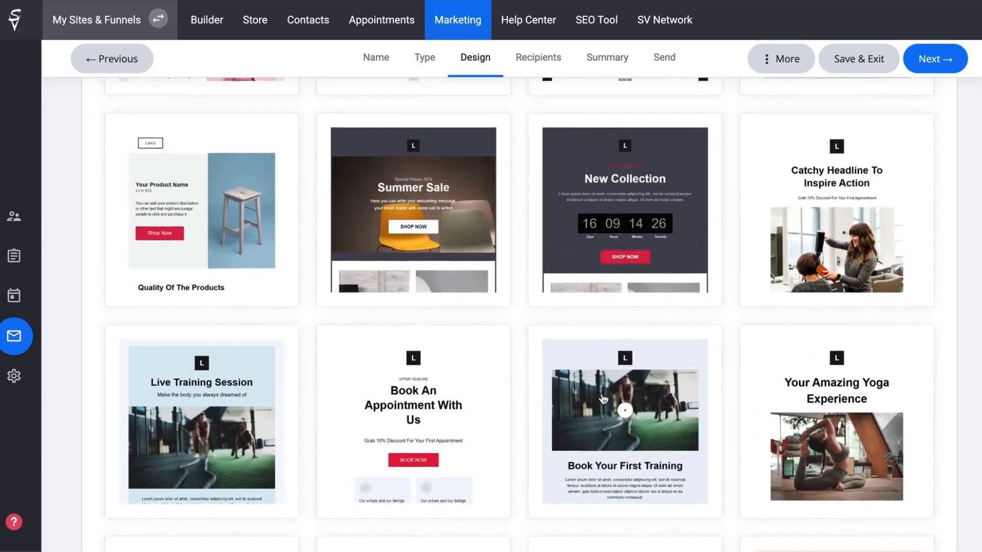
pyautogui.scroll(15, 603, 399)
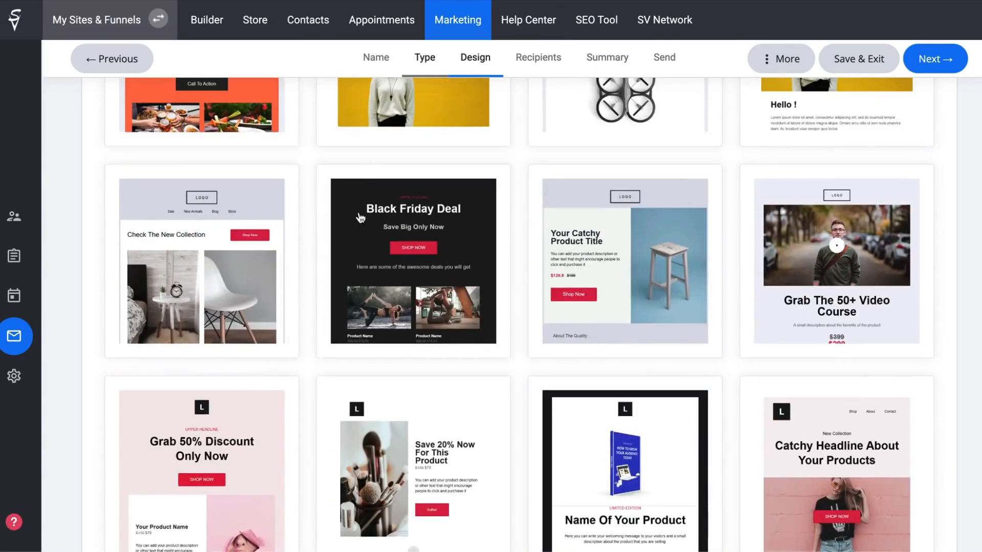
pyautogui.scroll(5, 520, 204)
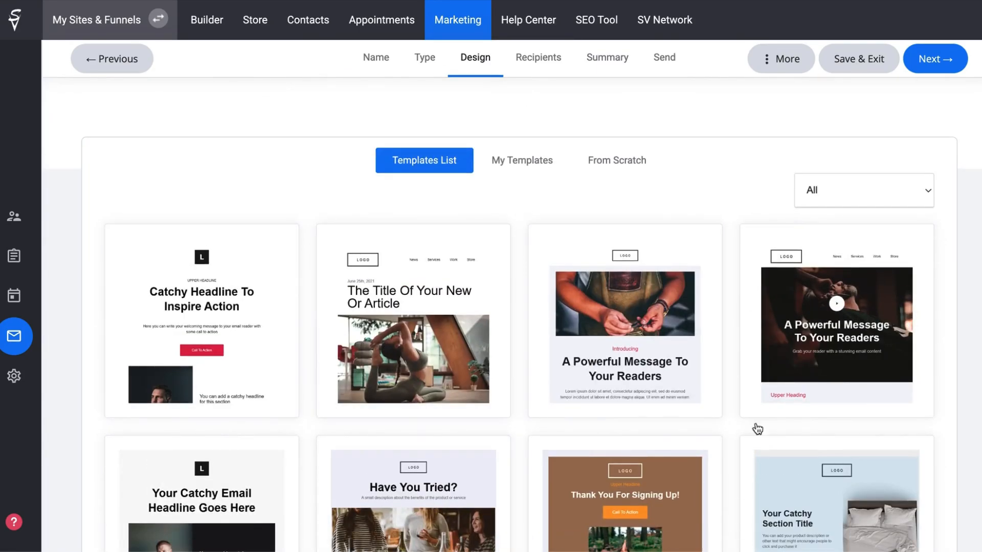
pyautogui.scroll(-20, 565, 346)
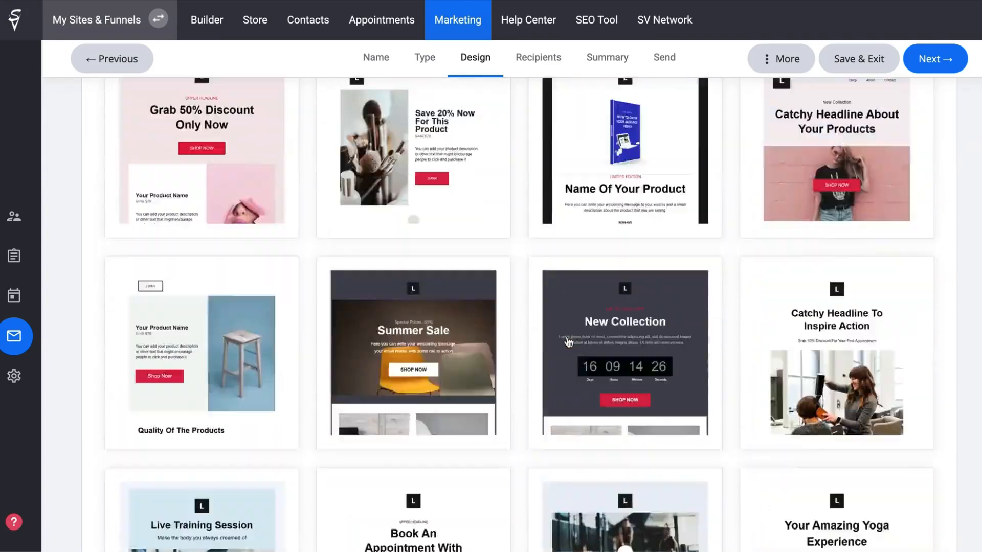
pyautogui.scroll(-8, 568, 340)
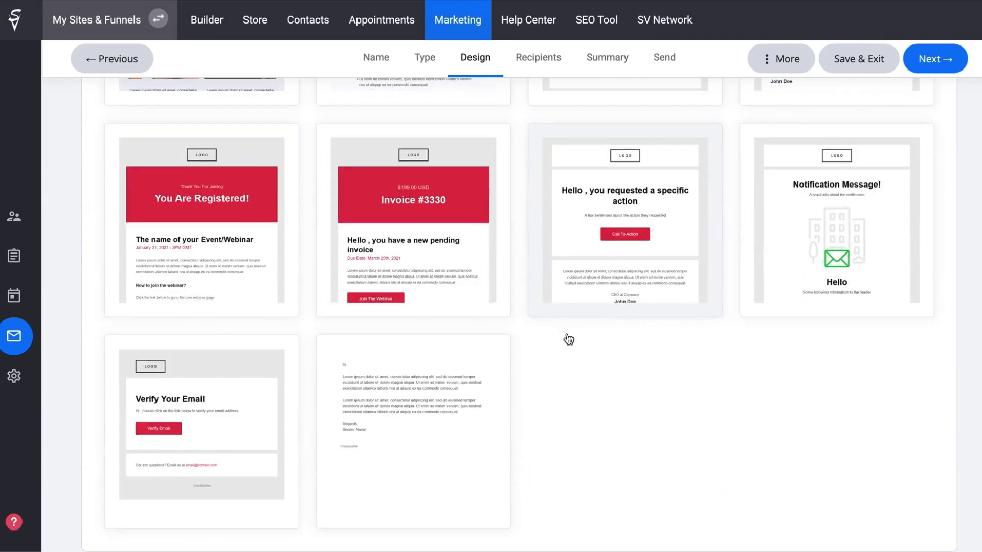
pyautogui.scroll(4, 566, 338)
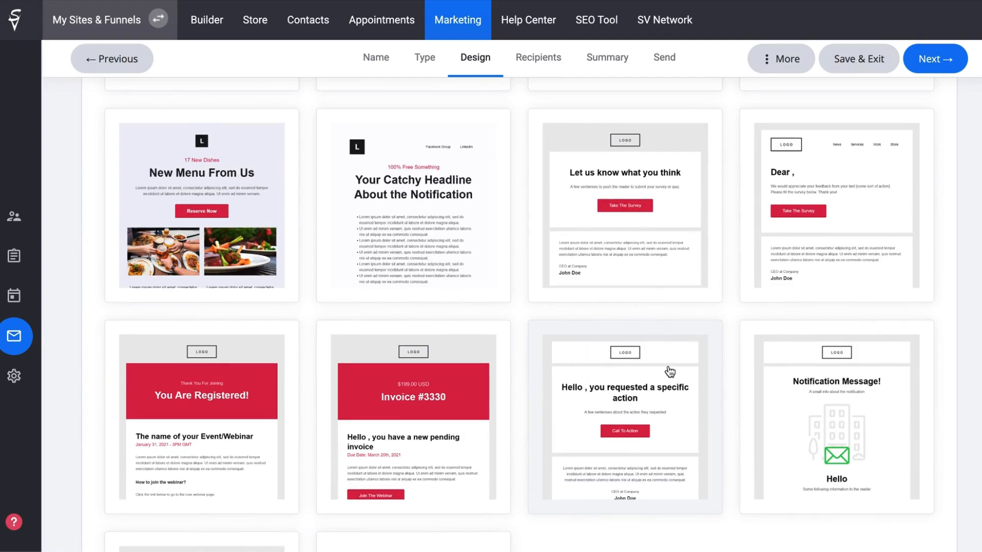
pyautogui.click(817, 162)
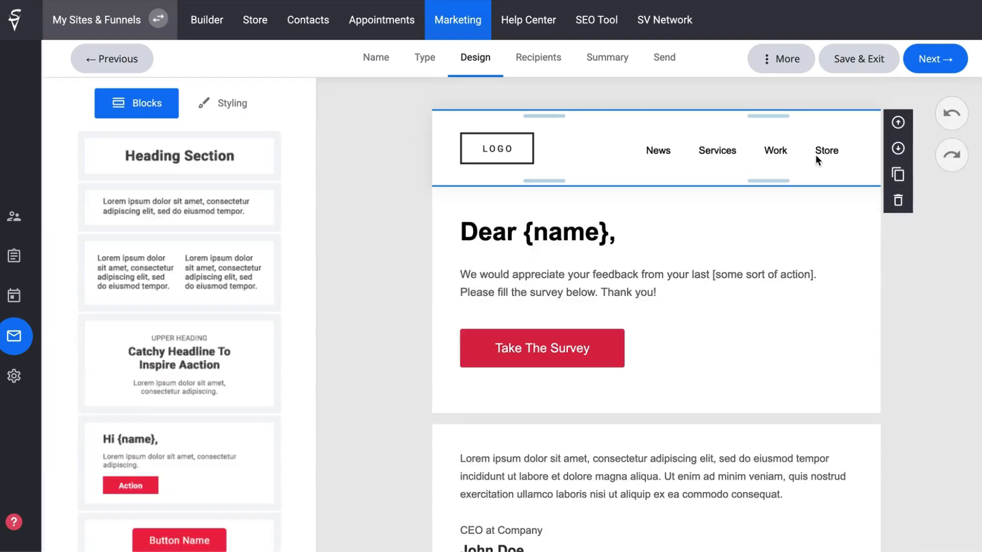
# Slightly enlarge the logo image in the email header and expand the header's menu item settings.
pyautogui.click(507, 136)
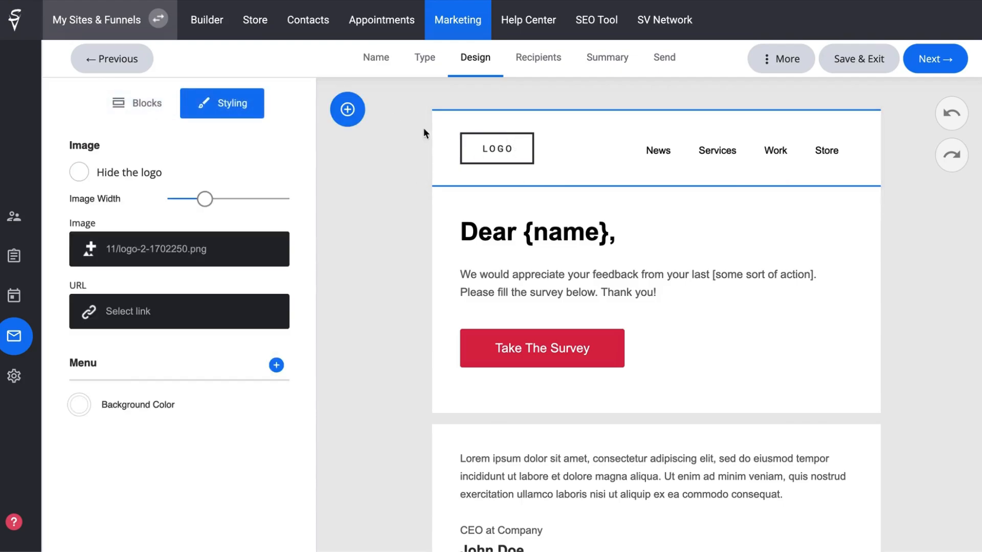
pyautogui.moveTo(205, 198); pyautogui.dragTo(209, 199)
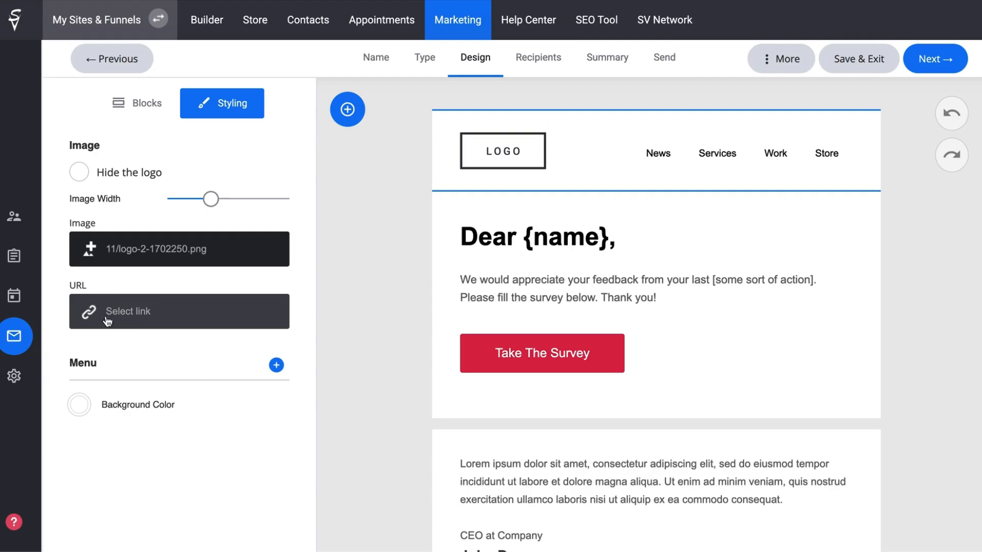
pyautogui.click(104, 369)
pyautogui.scroll(-3, 182, 379)
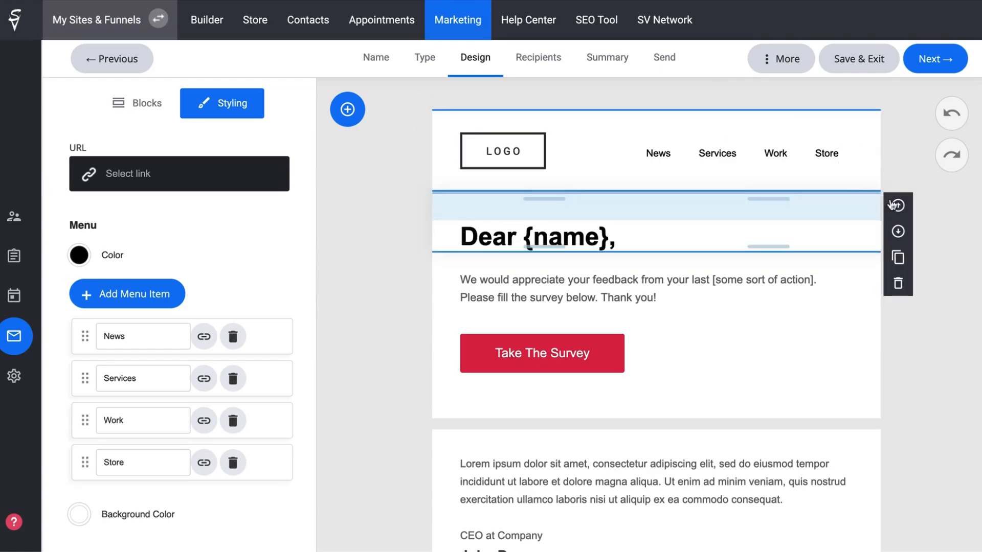
# Try deleting the email's header block and duplicating it, undoing each change.
pyautogui.click(899, 201)
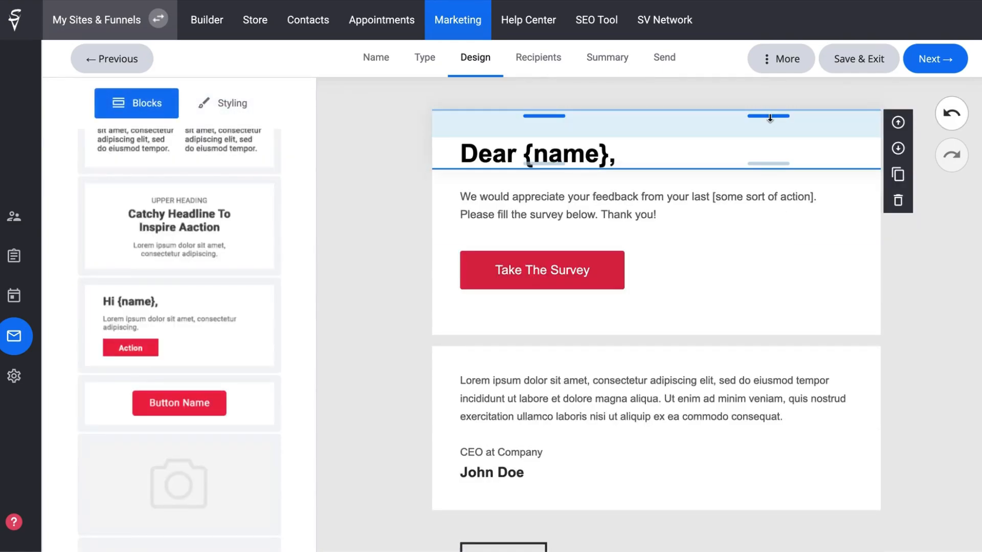
pyautogui.click(947, 116)
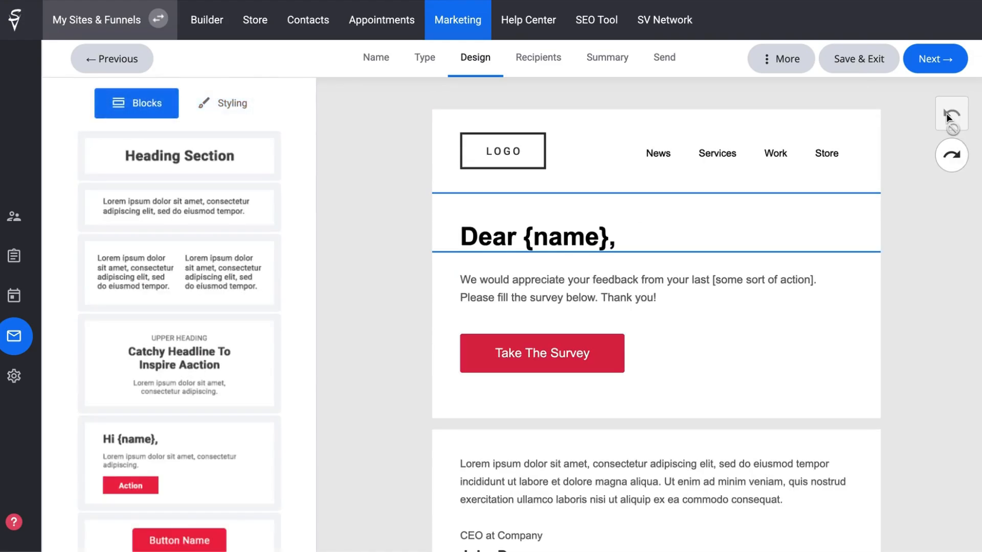
pyautogui.moveTo(864, 145)
pyautogui.click(896, 176)
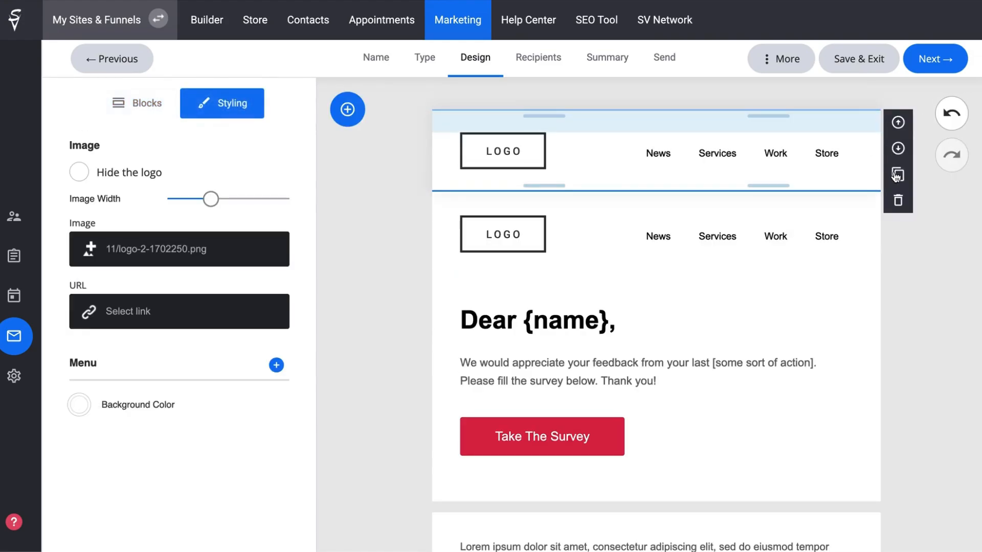
pyautogui.moveTo(865, 251)
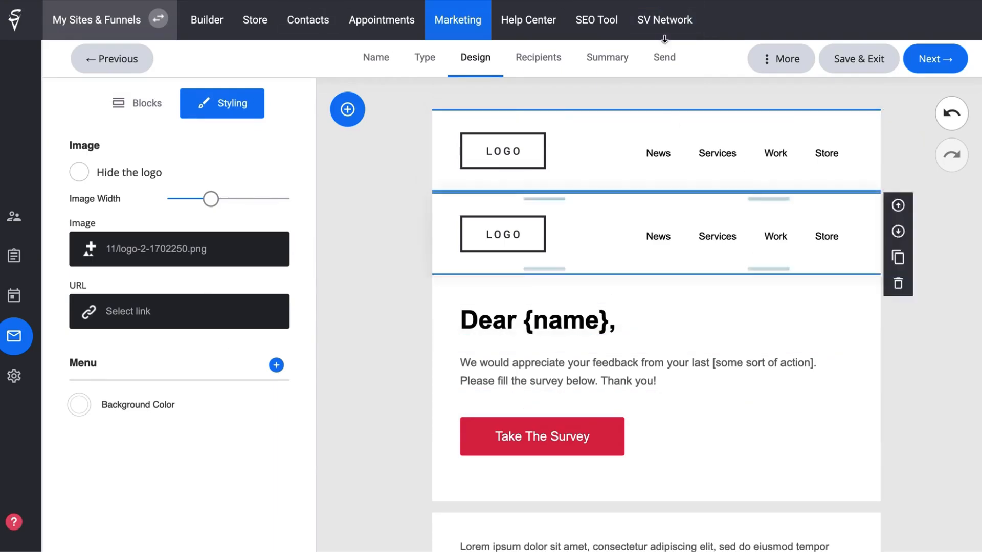
pyautogui.hotkey('ctrl', 'z')
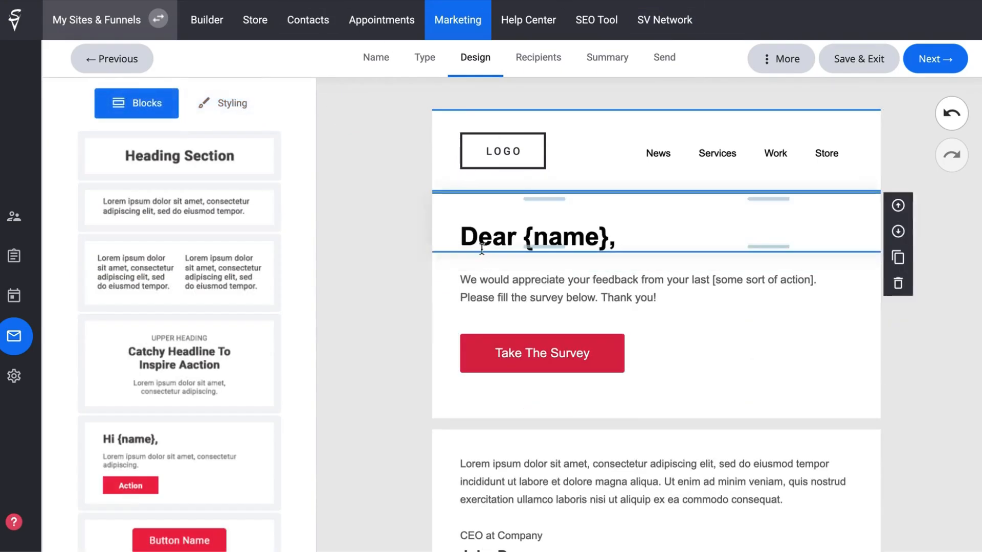
# Add the placeholder text "jajfwjsdjvk asj vsdvsd" after "Thank you!" in the feedback paragraph.
pyautogui.click(482, 291)
pyautogui.doubleClick(482, 290)
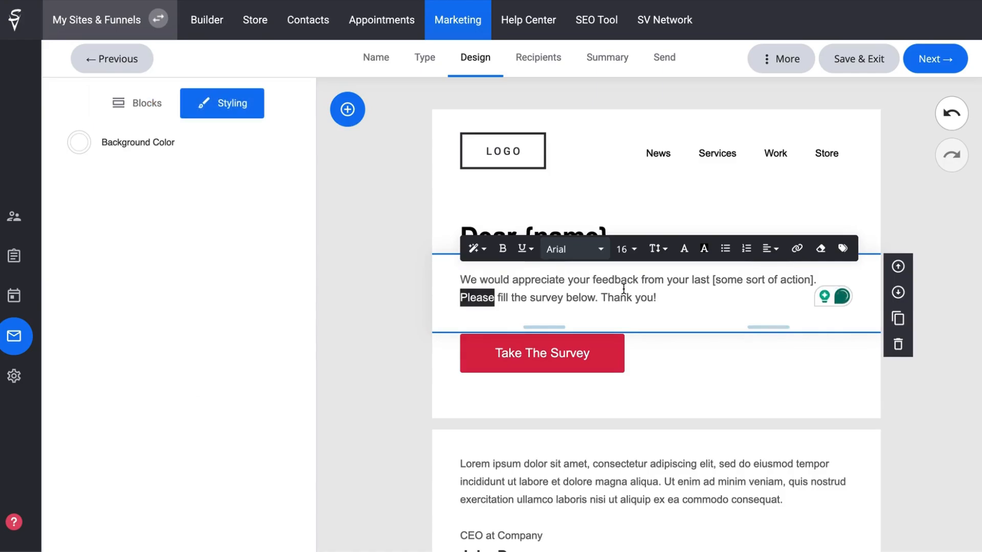
pyautogui.click(663, 299)
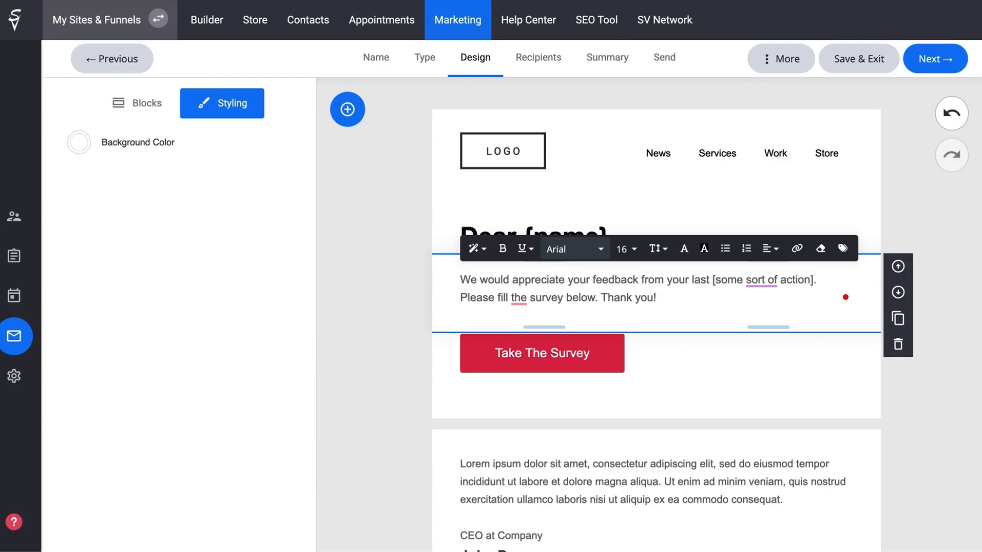
pyautogui.write('jajfwjsdjvk asj vsdvsd')
# Change the Take The Survey button's background to the light blue global color.
pyautogui.click(552, 353)
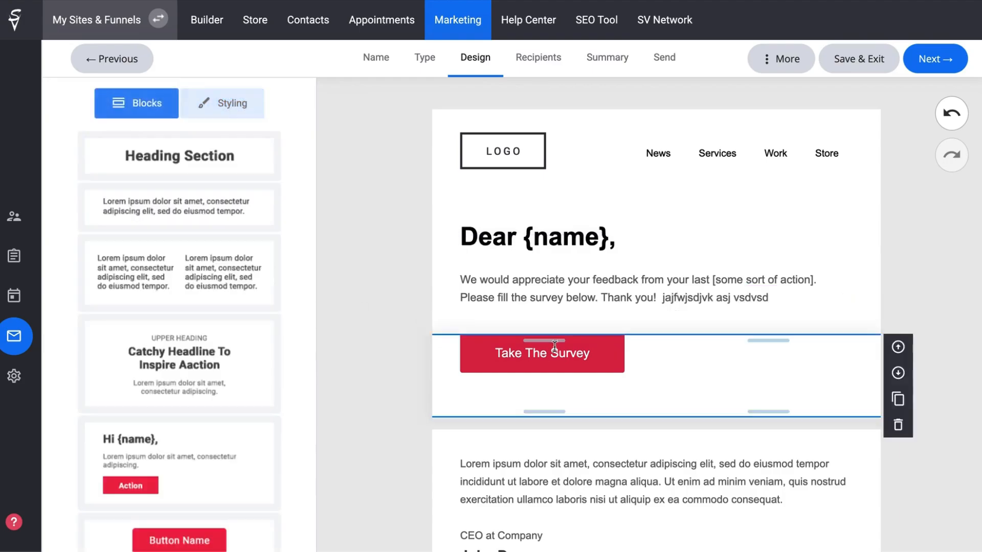
pyautogui.click(81, 213)
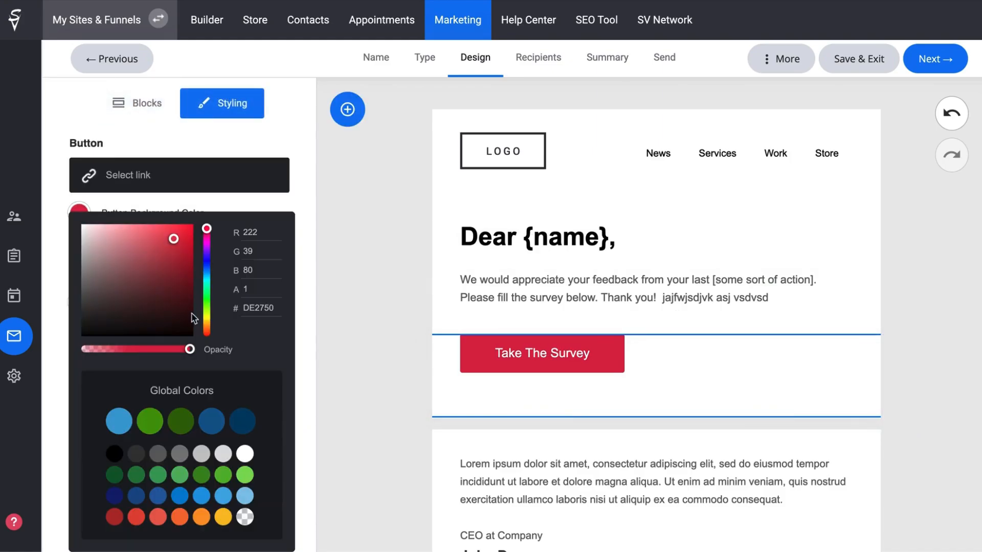
pyautogui.click(119, 428)
pyautogui.click(462, 205)
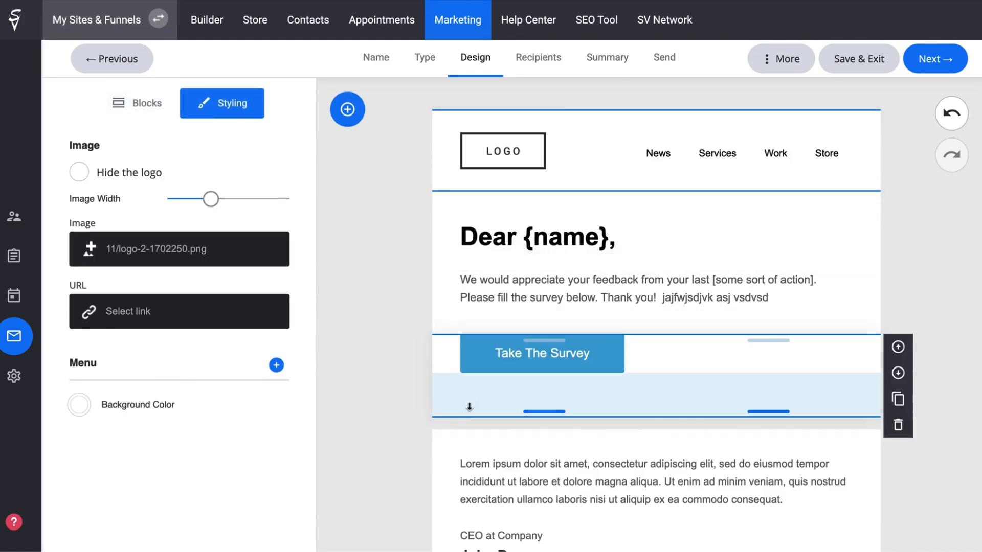
# Insert the two-column testimonial block with authors between the feedback paragraph and the Take The Survey button.
pyautogui.click(467, 404)
pyautogui.scroll(-2, 362, 245)
pyautogui.click(349, 110)
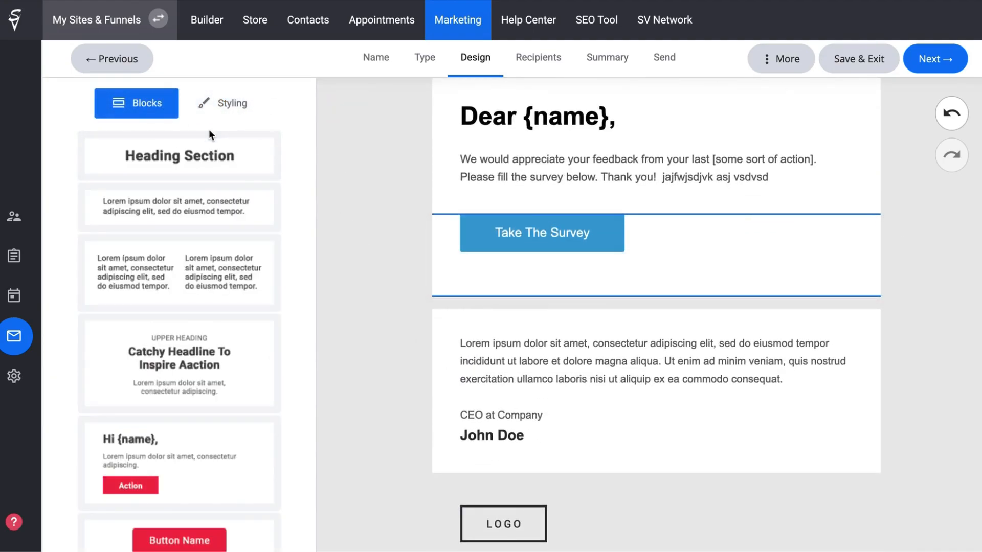
pyautogui.scroll(-15, 166, 373)
pyautogui.scroll(-5, 168, 373)
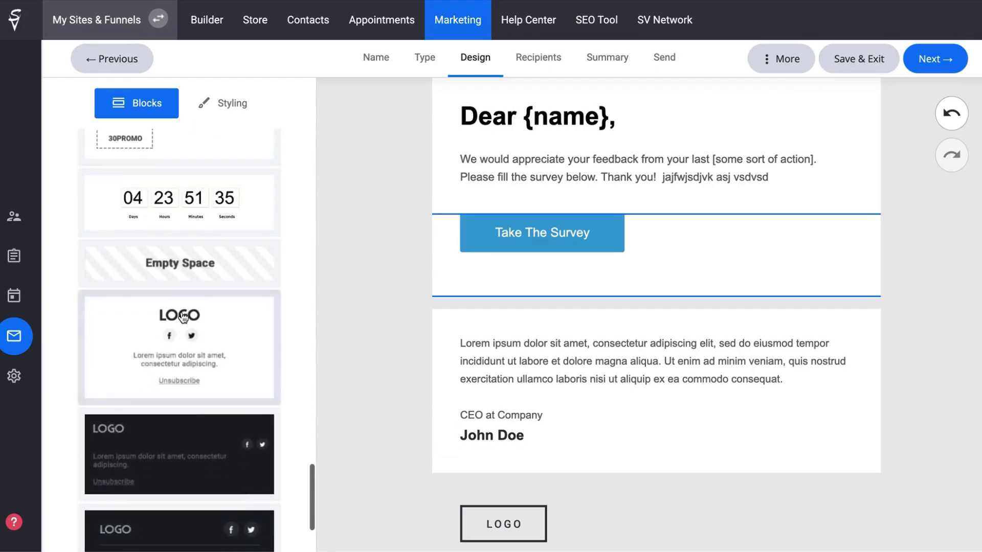
pyautogui.scroll(12, 182, 316)
pyautogui.moveTo(182, 318); pyautogui.dragTo(527, 200)
pyautogui.scroll(3, 101, 223)
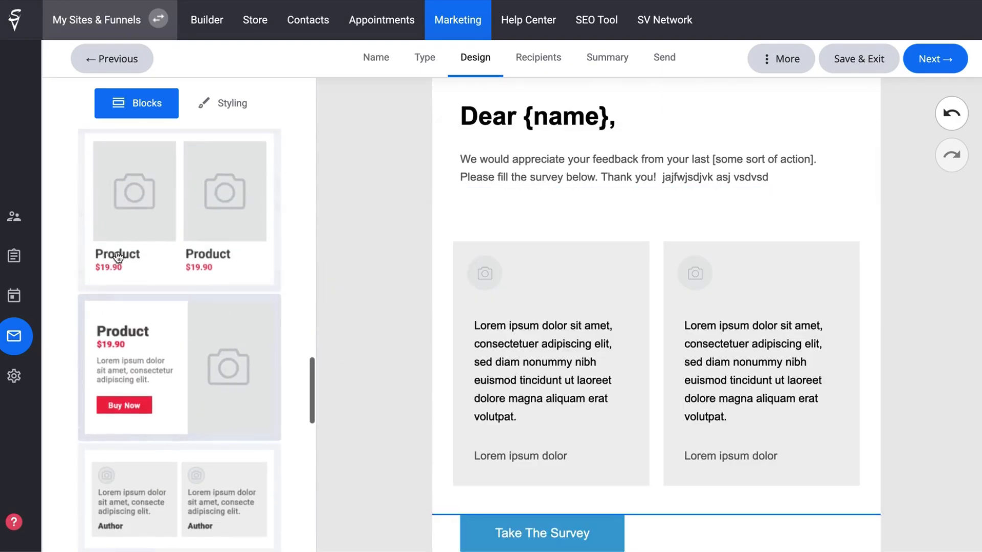
# Insert the two-column product block directly below the feedback paragraph and review the email layout.
pyautogui.moveTo(122, 316); pyautogui.dragTo(535, 194)
pyautogui.moveTo(100, 221); pyautogui.dragTo(512, 220)
pyautogui.scroll(3, 189, 307)
pyautogui.scroll(5, 186, 336)
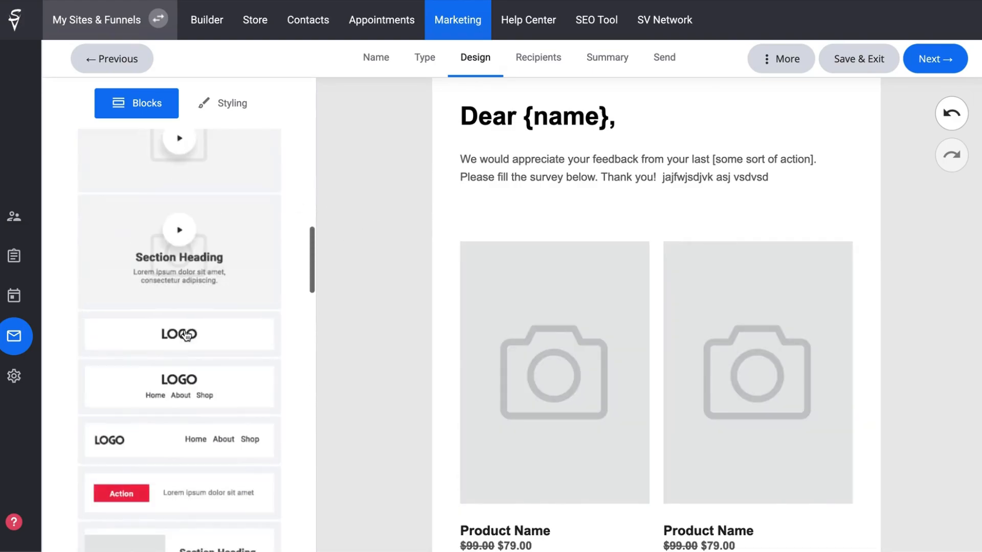
pyautogui.scroll(3, 610, 267)
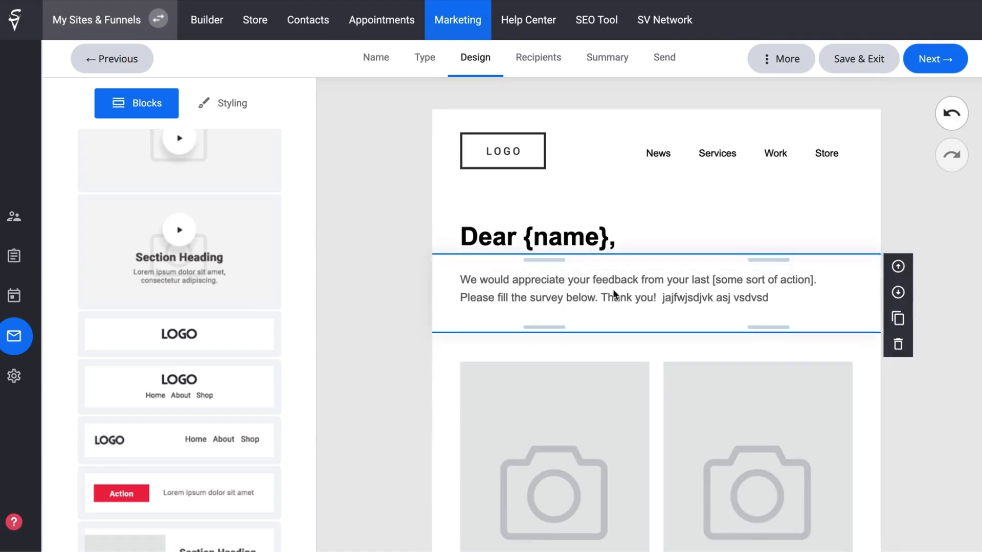
pyautogui.scroll(-5, 219, 256)
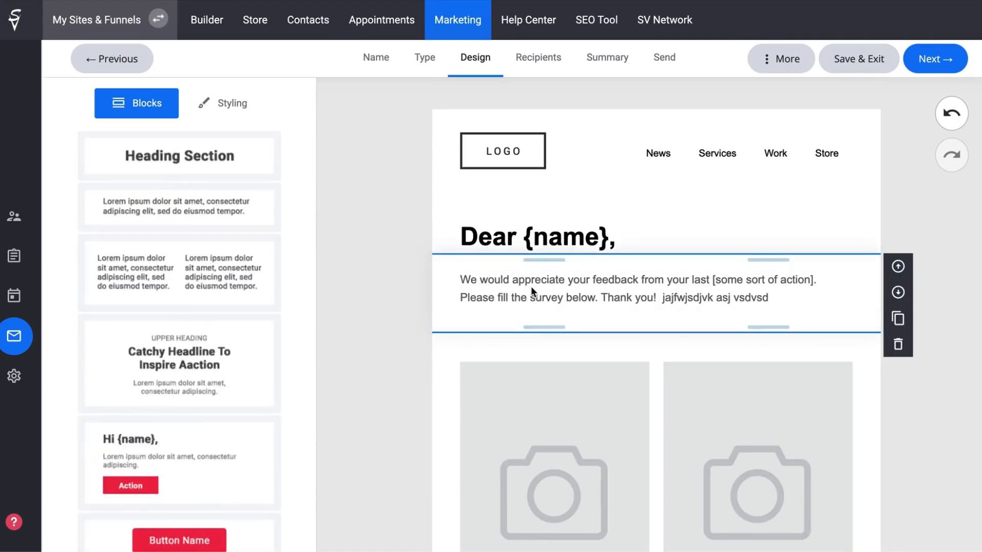
pyautogui.scroll(-3, 520, 413)
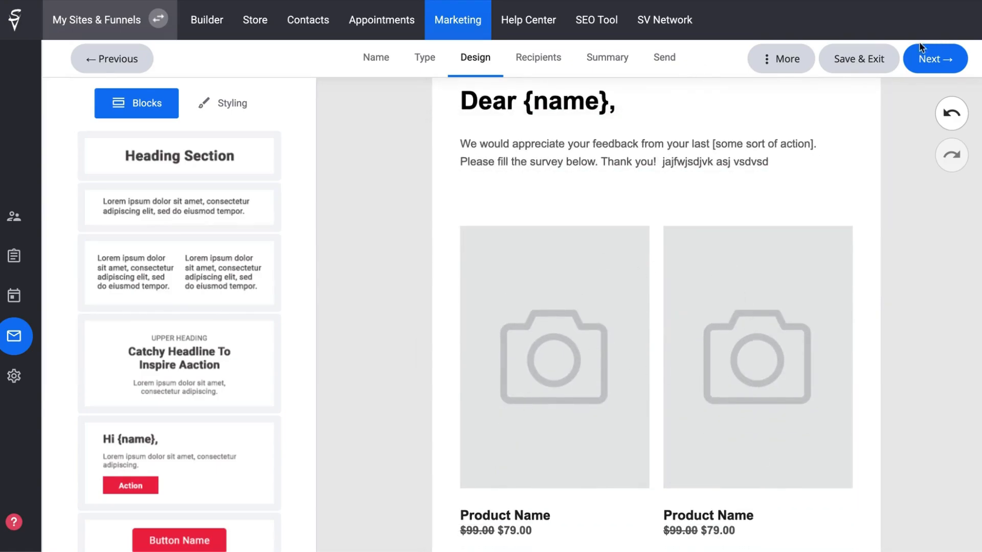
# Finish the design stage, choose Default list as the campaign's audience, and continue to the campaign summary.
pyautogui.click(922, 54)
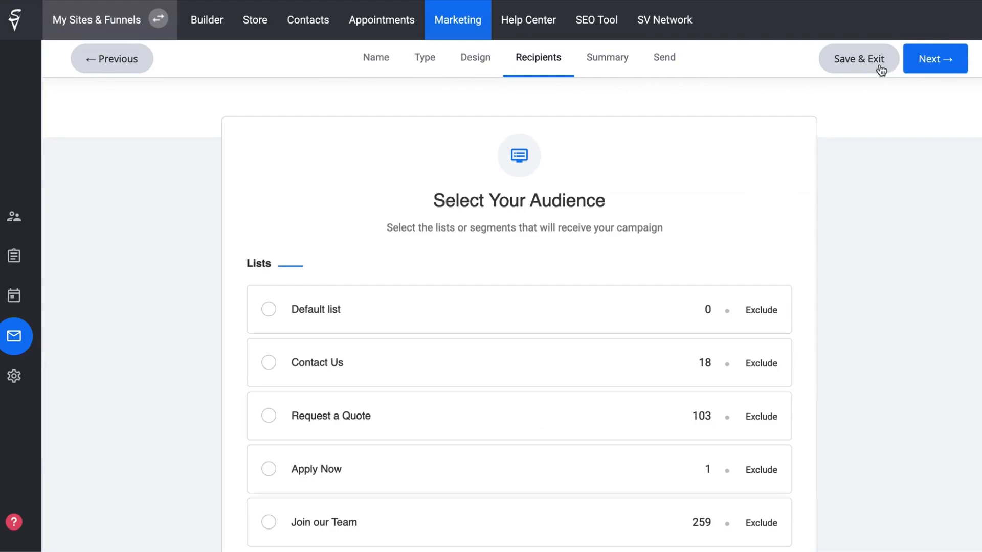
pyautogui.scroll(-3, 655, 381)
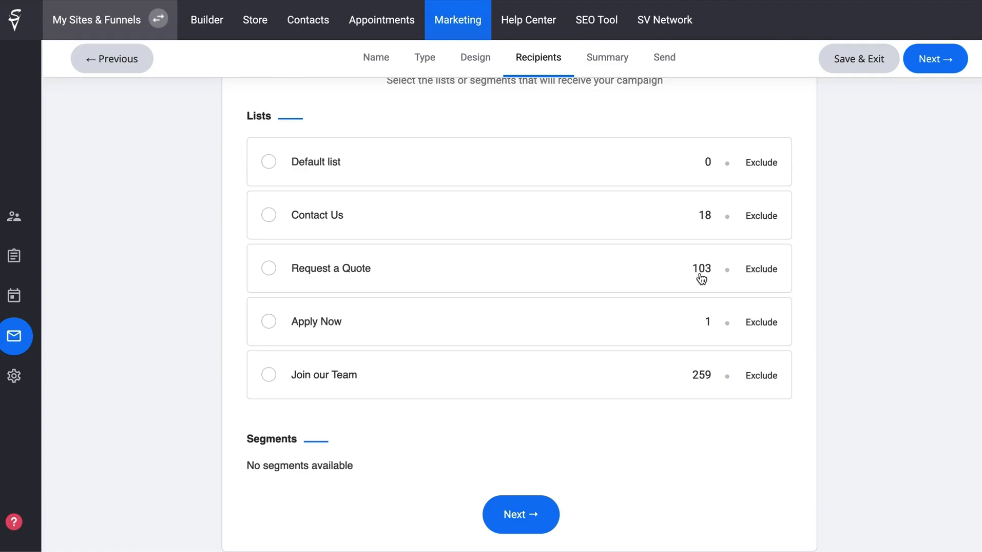
pyautogui.click(307, 281)
pyautogui.click(272, 270)
pyautogui.click(269, 165)
pyautogui.click(267, 271)
pyautogui.click(519, 506)
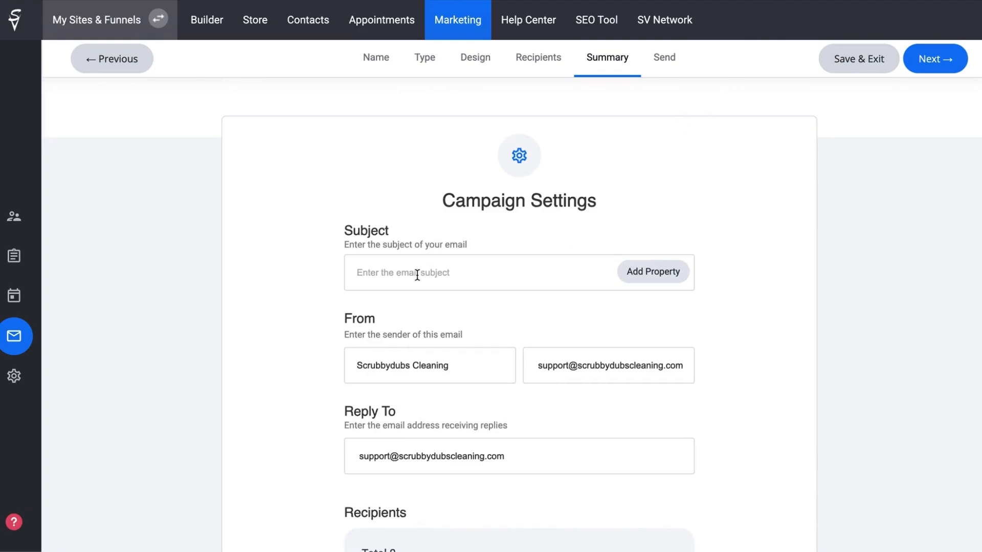
# Set the campaign's email subject to "Enter your submit" and view the CRM and personalization properties available for it.
pyautogui.scroll(-3, 417, 274)
pyautogui.scroll(2, 424, 255)
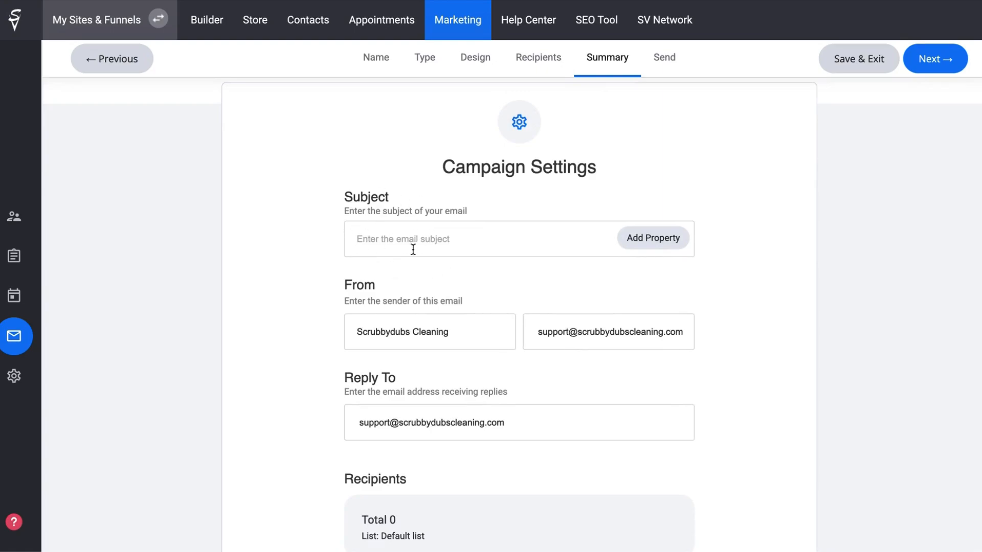
pyautogui.click(409, 248)
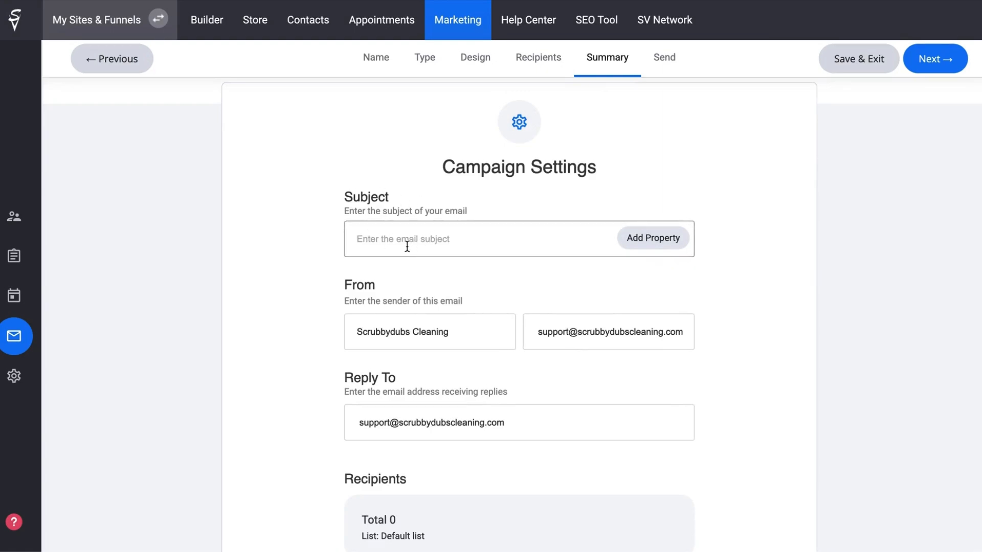
pyautogui.write('Enter your submit')
pyautogui.click(661, 238)
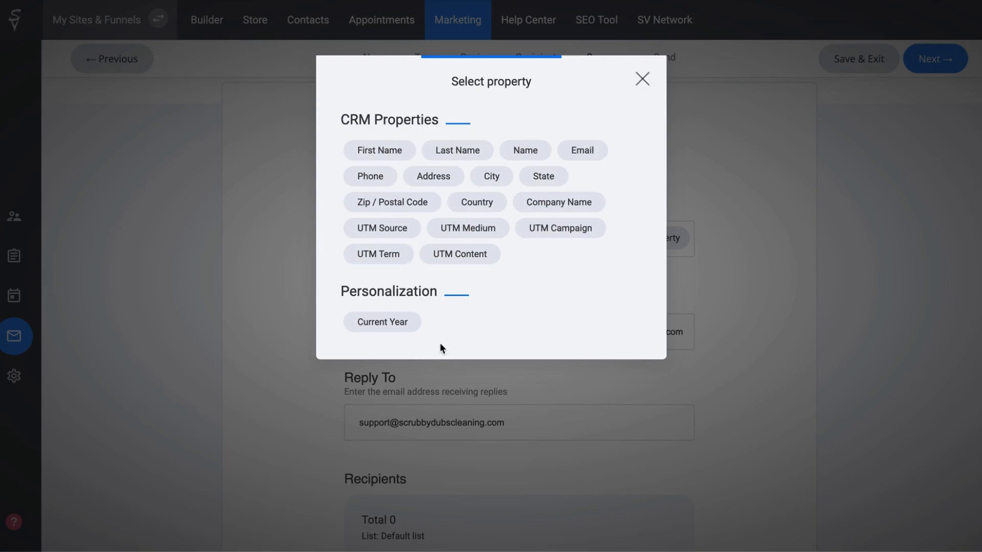
pyautogui.click(642, 79)
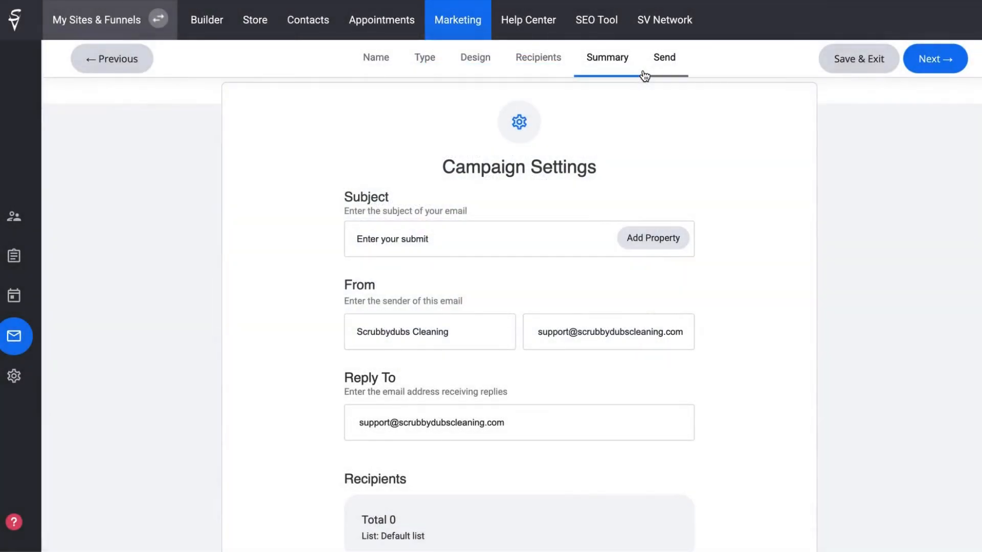
pyautogui.click(458, 232)
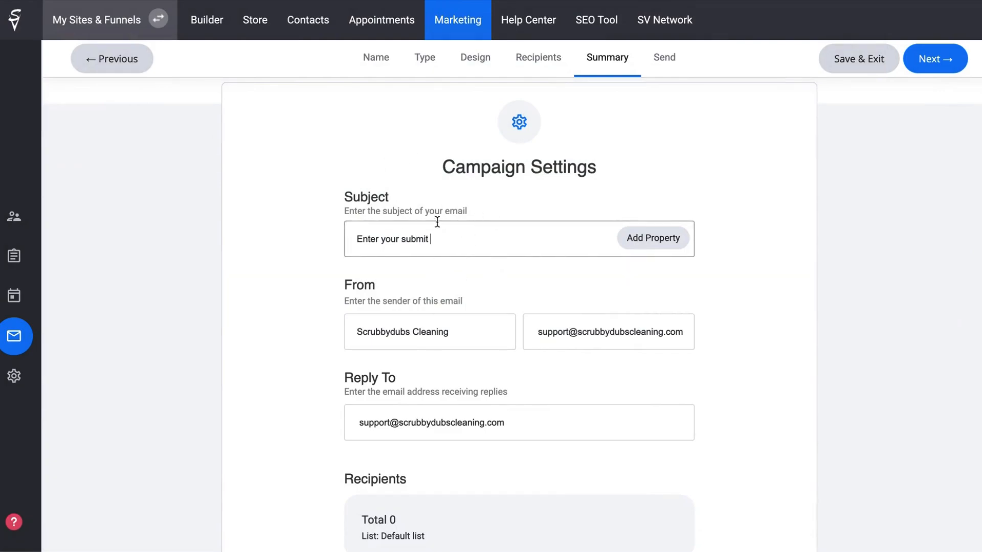
# Review the sender, reply-to, recipients and content sections of the campaign summary.
pyautogui.scroll(-2, 439, 256)
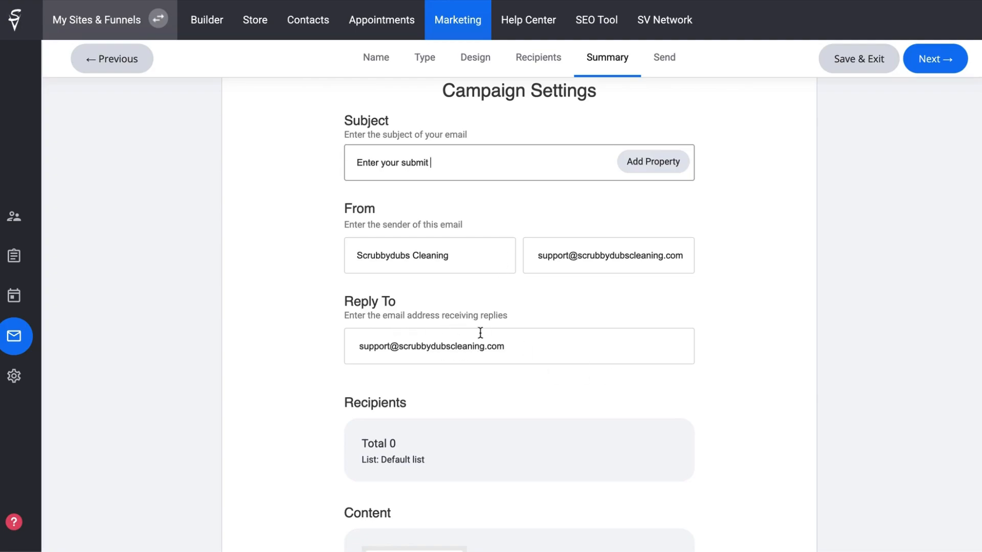
pyautogui.scroll(-3, 480, 333)
pyautogui.scroll(-2, 500, 256)
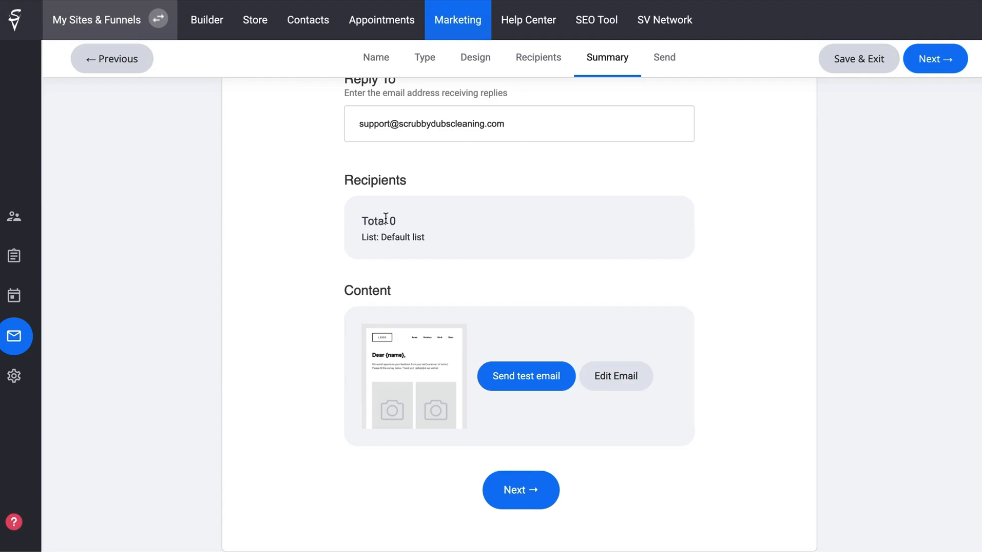
pyautogui.moveTo(383, 239); pyautogui.dragTo(446, 238)
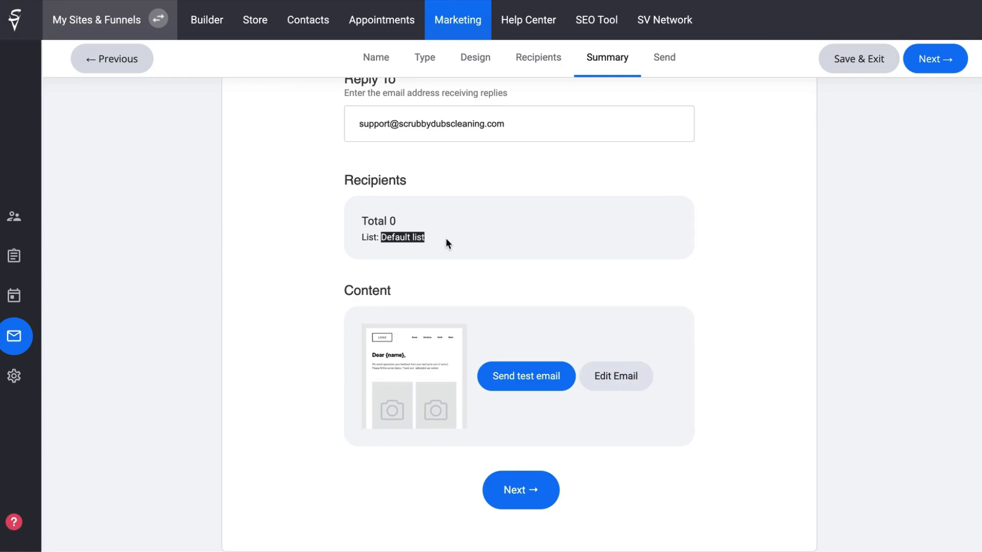
pyautogui.click(392, 221)
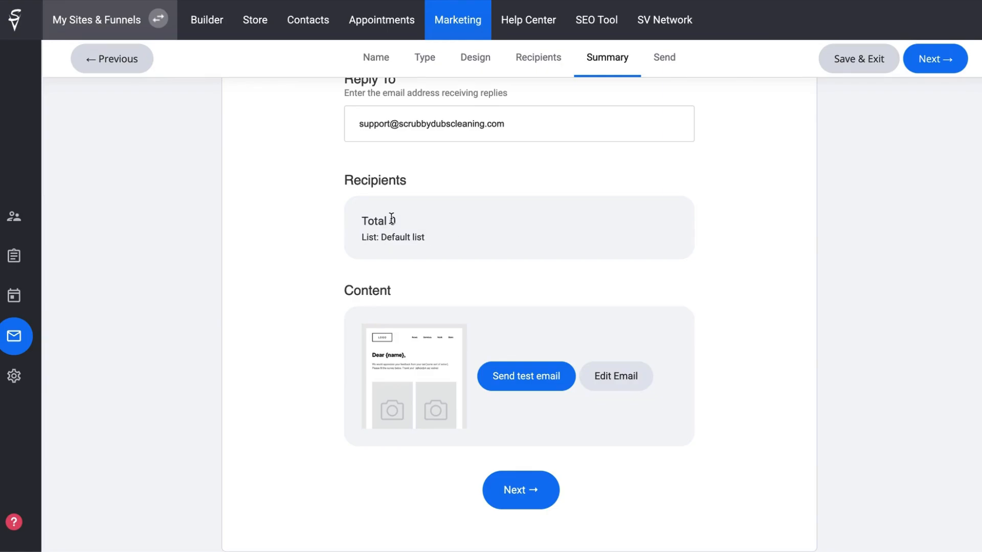
pyautogui.moveTo(392, 220); pyautogui.dragTo(452, 223)
pyautogui.click(452, 220)
# Continue to the sending stage, choose Draft as the sending option, and return to the list of all campaigns.
pyautogui.click(530, 495)
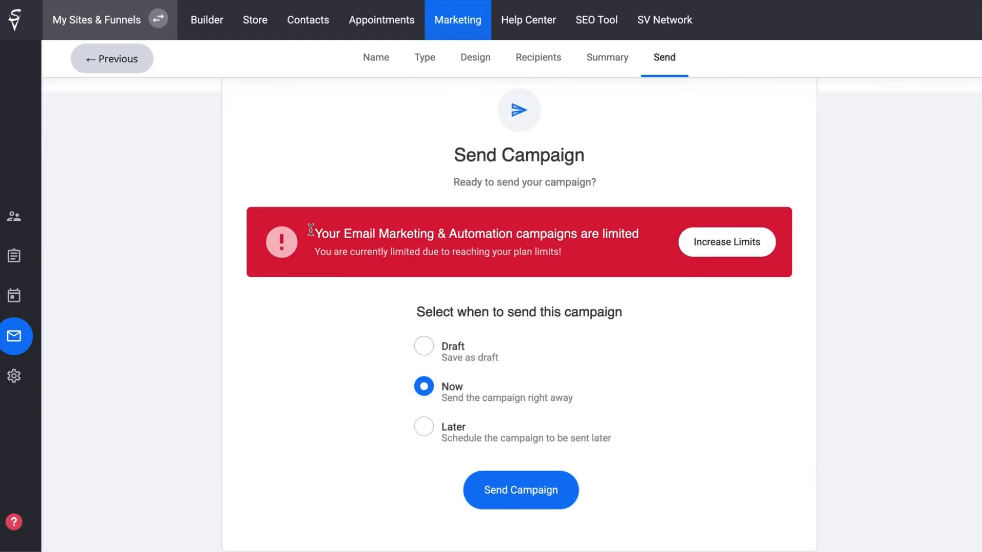
pyautogui.moveTo(316, 234); pyautogui.dragTo(672, 240)
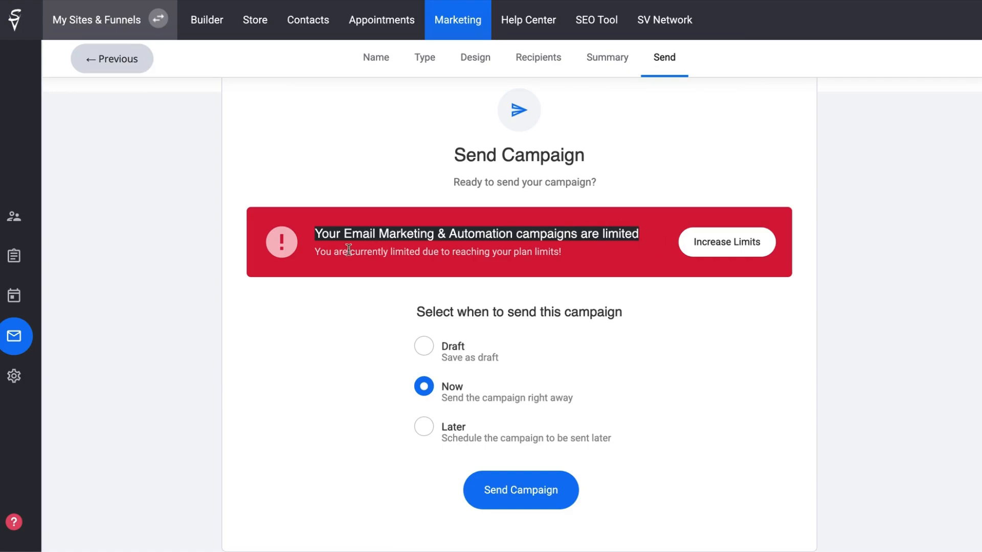
pyautogui.click(424, 347)
pyautogui.click(392, 68)
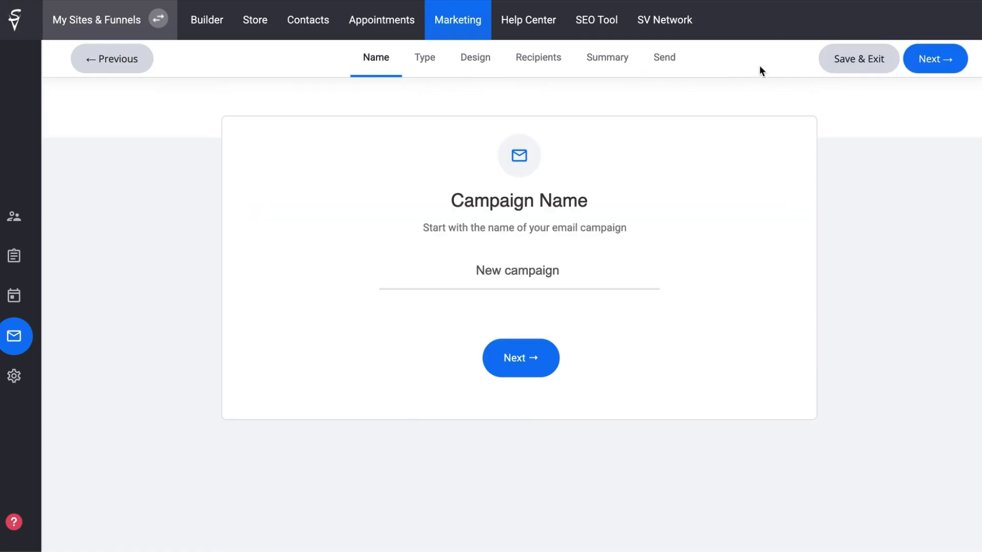
pyautogui.click(117, 58)
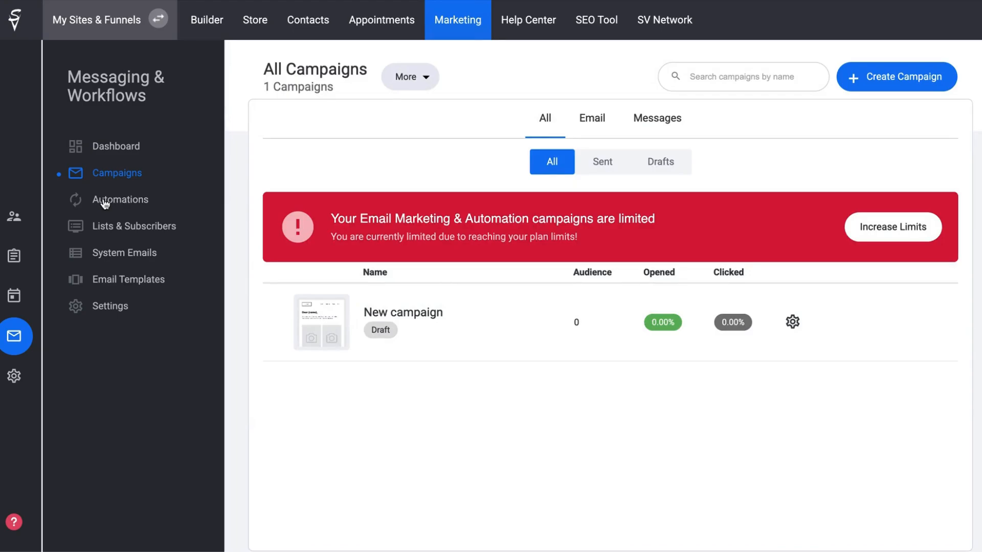
# Create a blank automation named "Name" from the automations list.
pyautogui.click(105, 201)
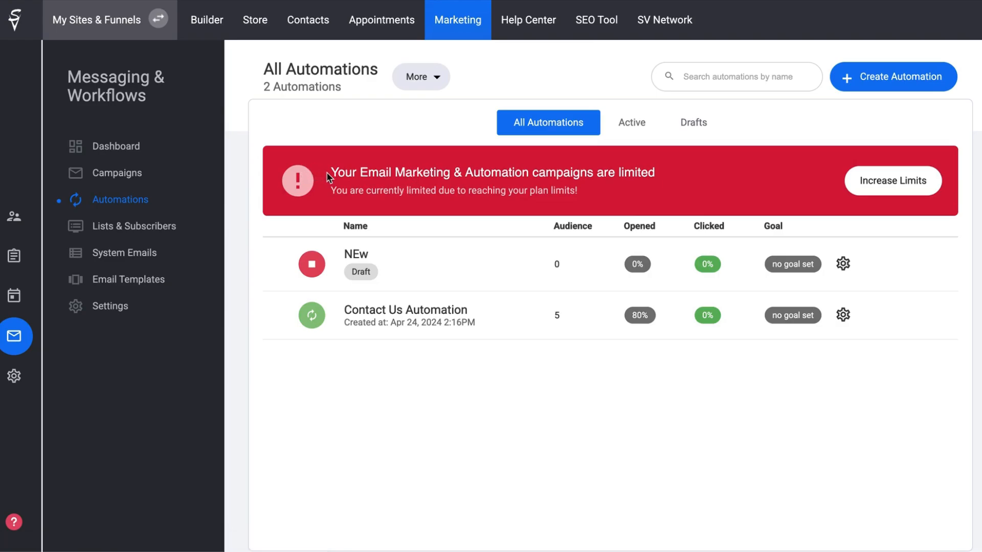
pyautogui.moveTo(336, 172); pyautogui.dragTo(679, 169)
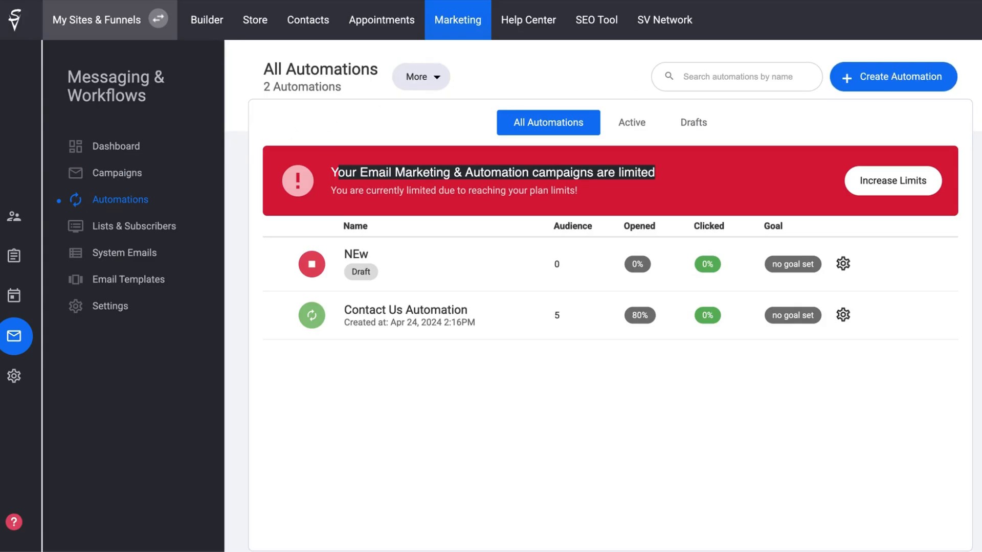
pyautogui.click(930, 75)
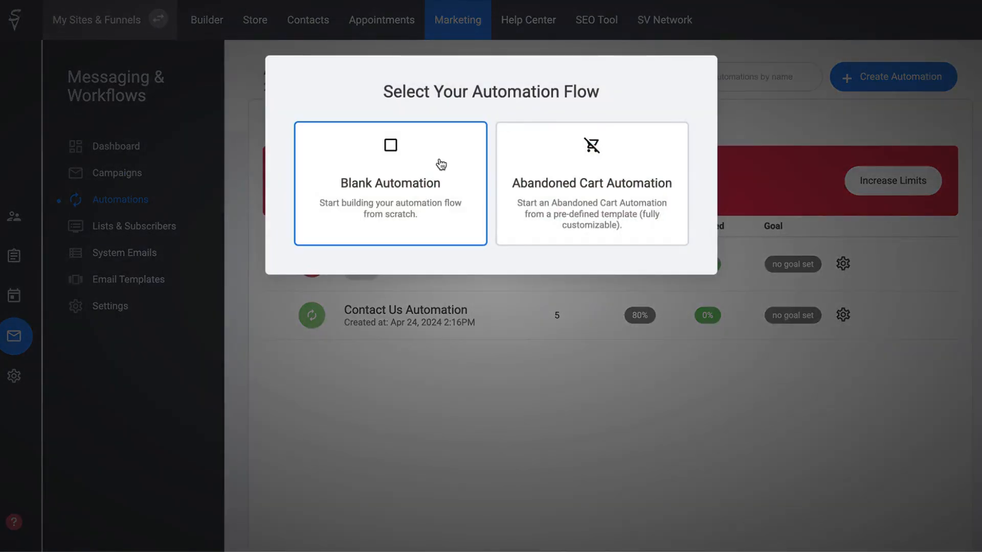
pyautogui.click(358, 187)
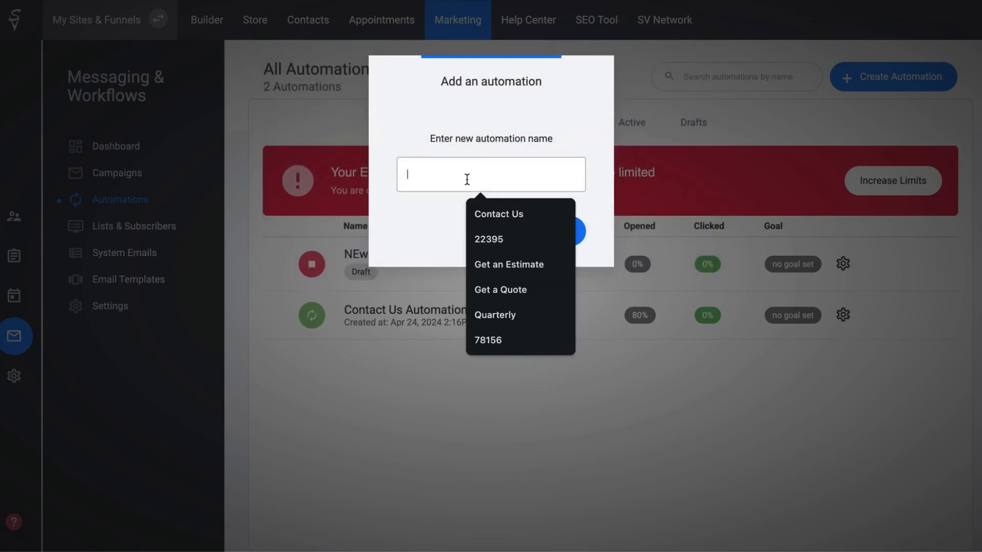
pyautogui.write('Name')
pyautogui.click(567, 237)
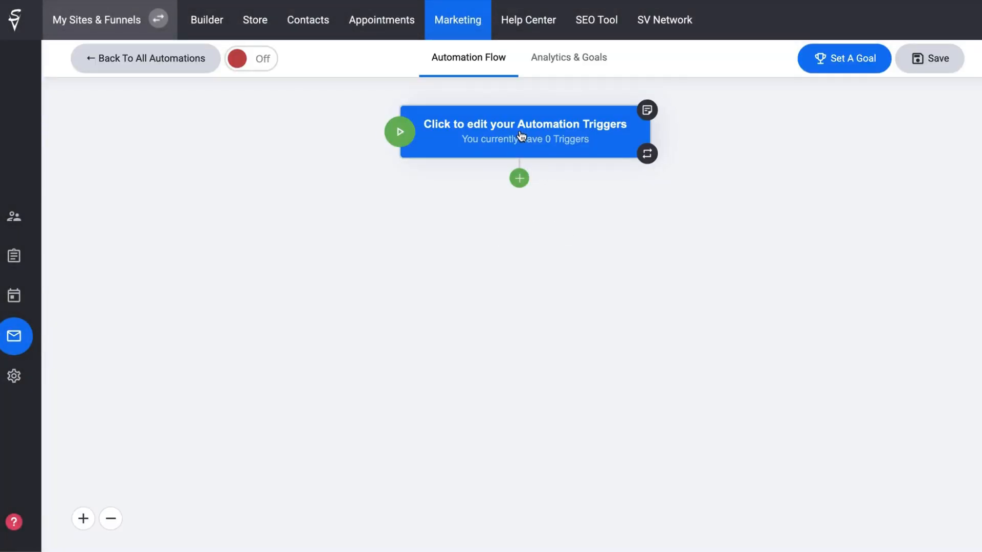
# Add an automation trigger that starts the flow when a contact is tagged with Request a Quote.
pyautogui.click(520, 134)
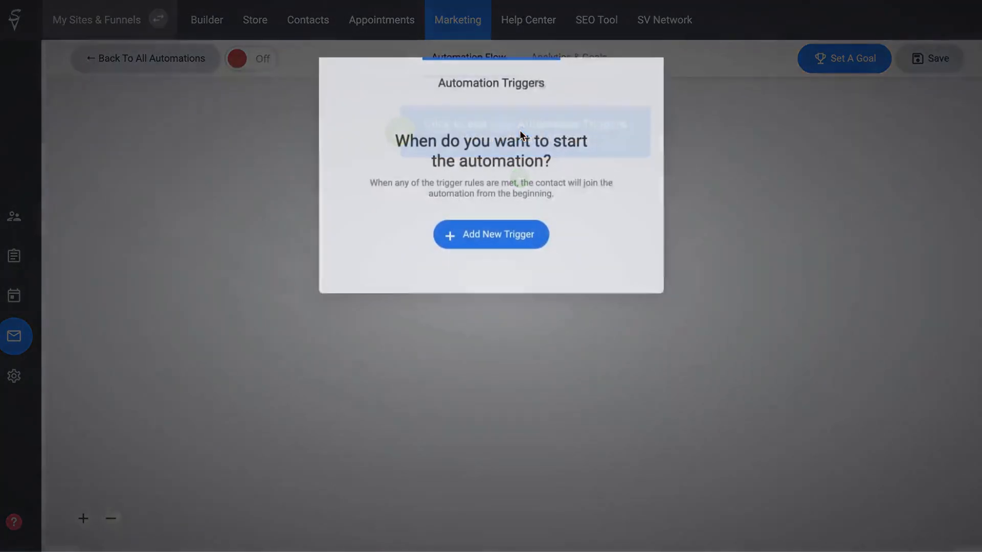
pyautogui.click(490, 235)
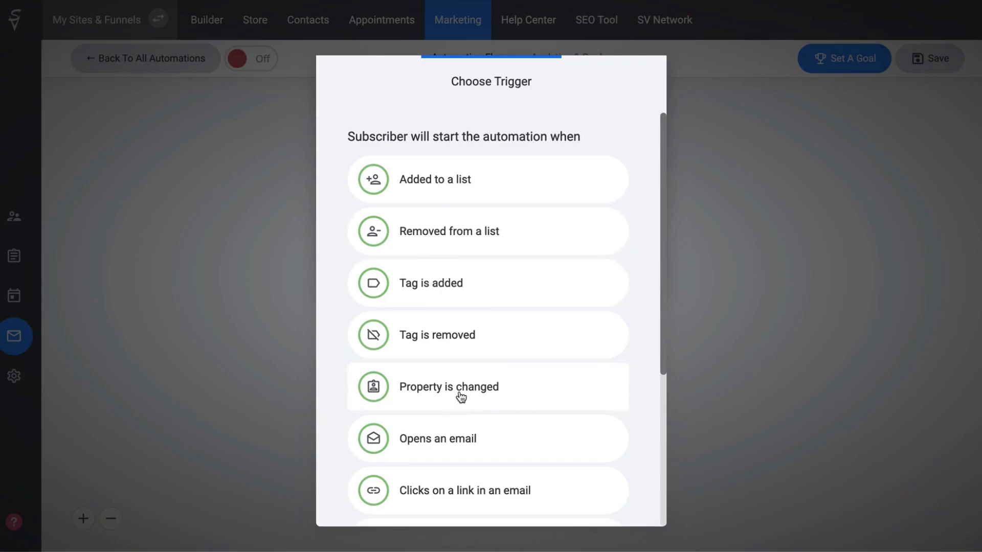
pyautogui.scroll(-4, 497, 346)
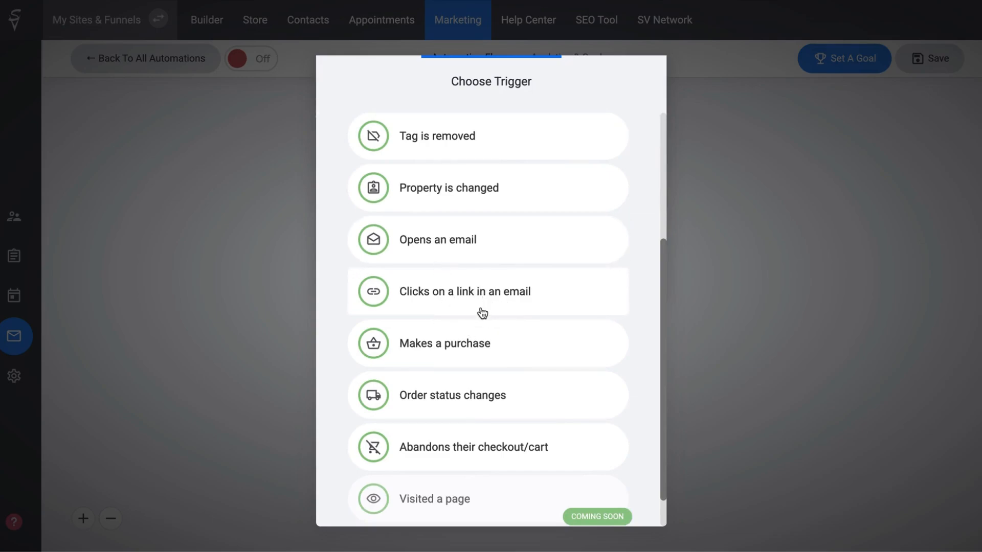
pyautogui.scroll(-1, 482, 313)
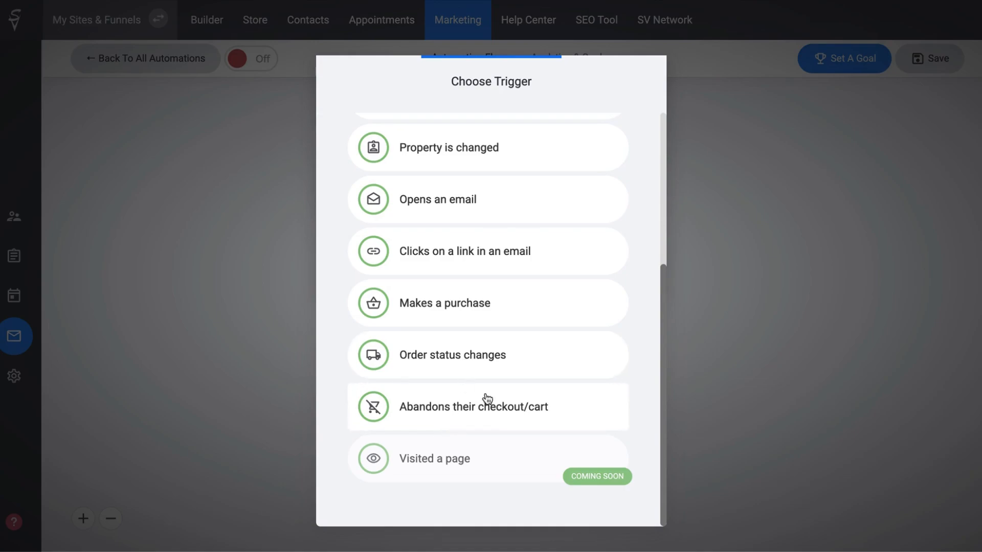
pyautogui.scroll(5, 521, 302)
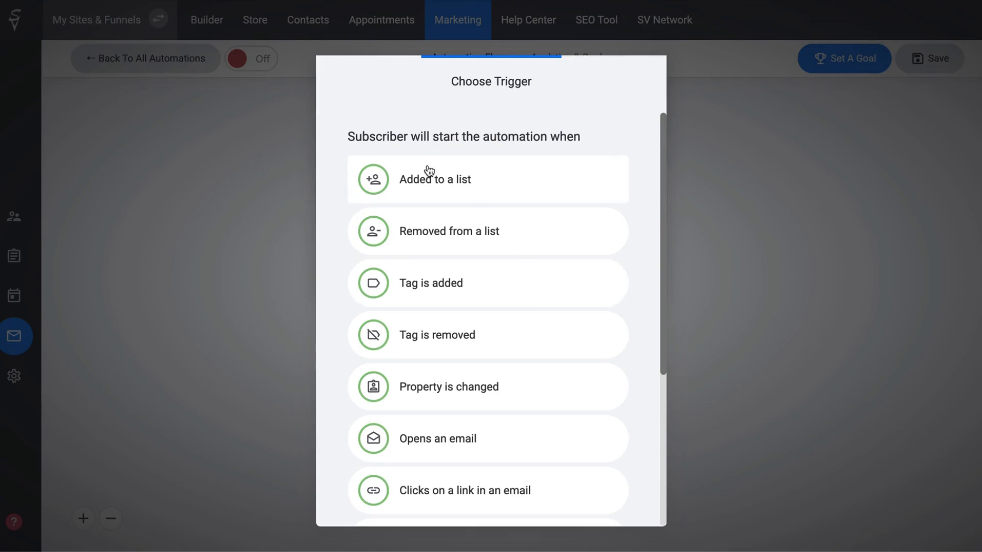
pyautogui.click(416, 294)
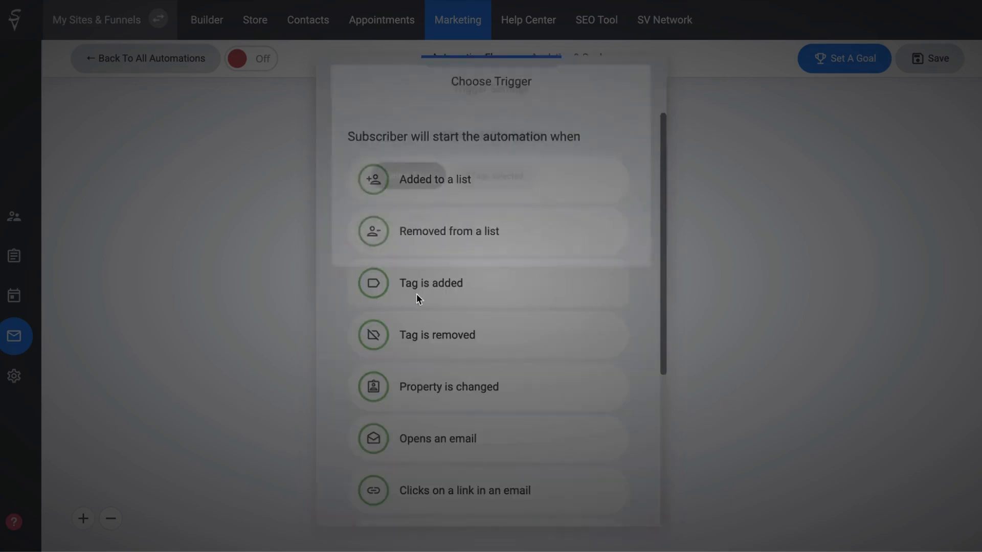
pyautogui.click(414, 174)
pyautogui.click(415, 171)
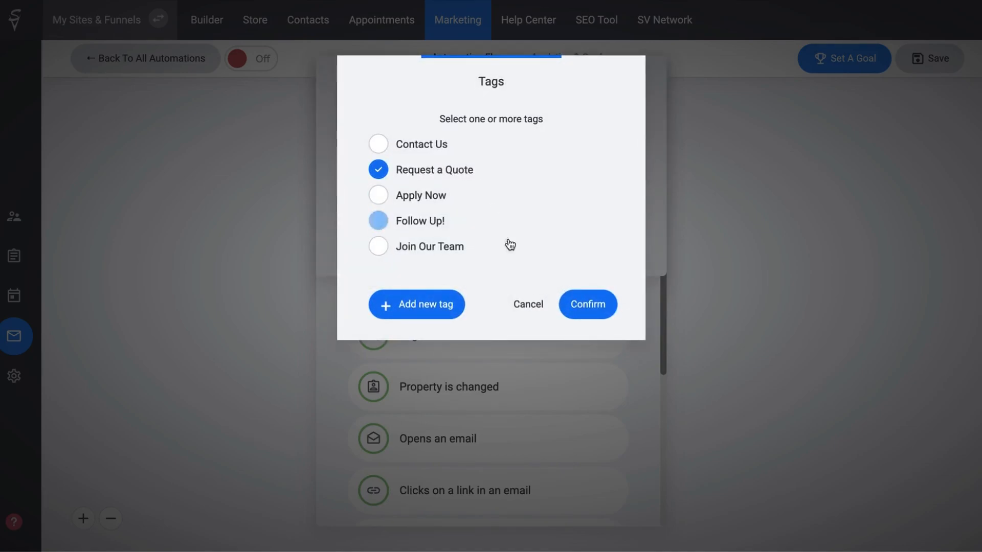
pyautogui.click(604, 313)
pyautogui.click(736, 135)
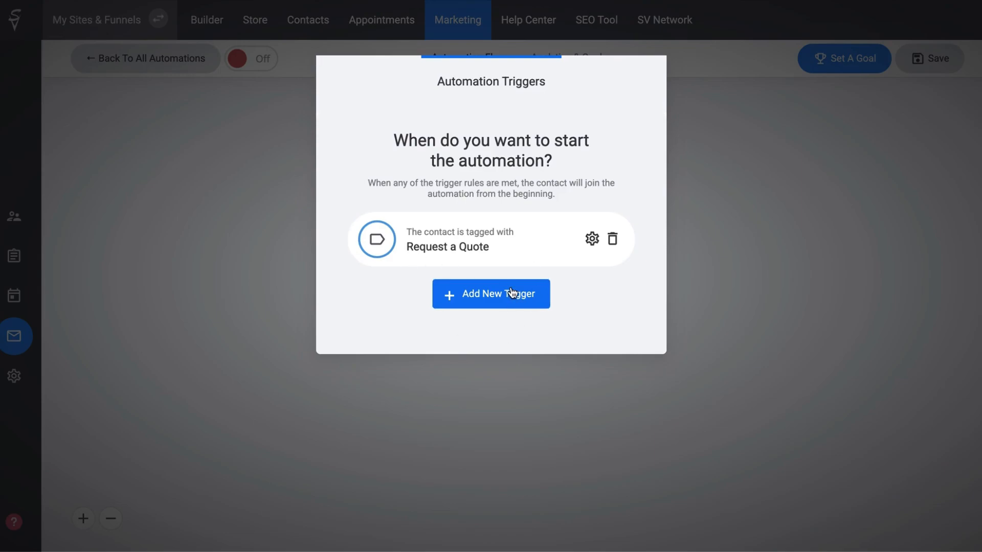
pyautogui.click(747, 241)
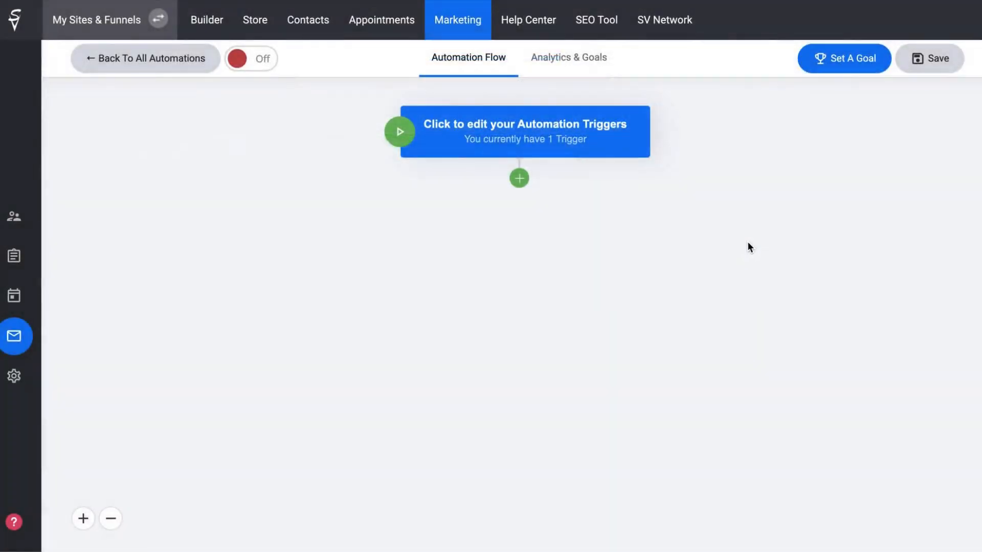
# Start adding a step below the trigger and review the available automated, sending, contact and other actions.
pyautogui.click(520, 178)
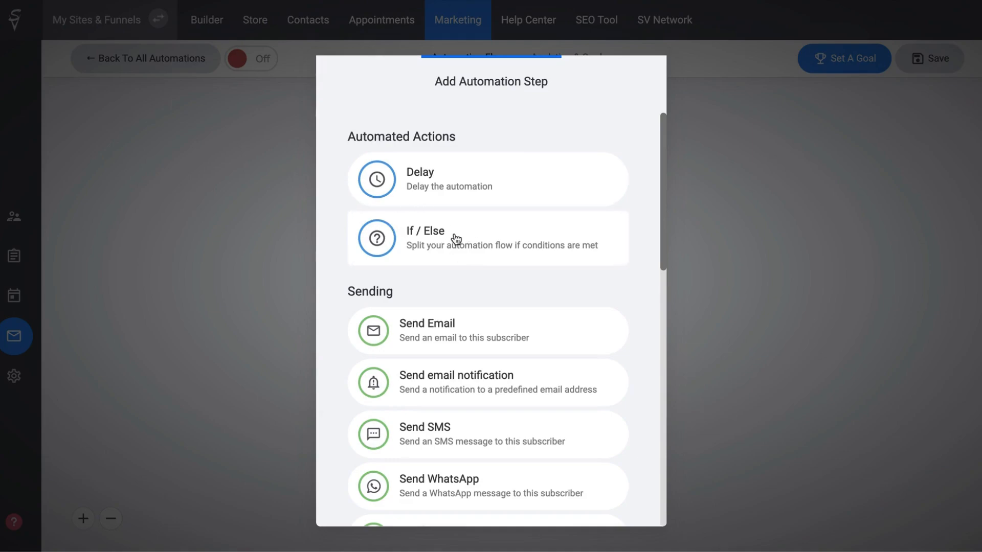
pyautogui.scroll(-3, 456, 240)
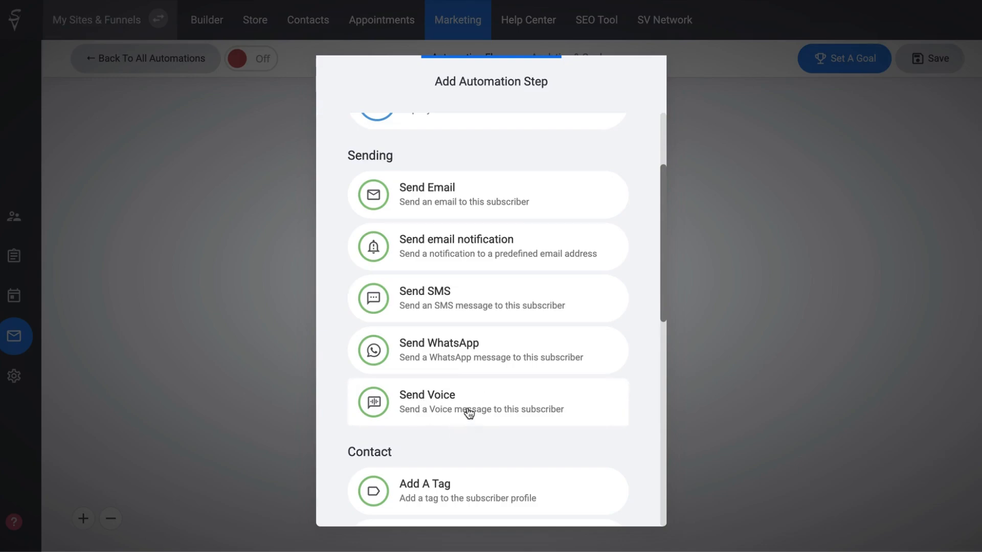
pyautogui.scroll(-6, 445, 386)
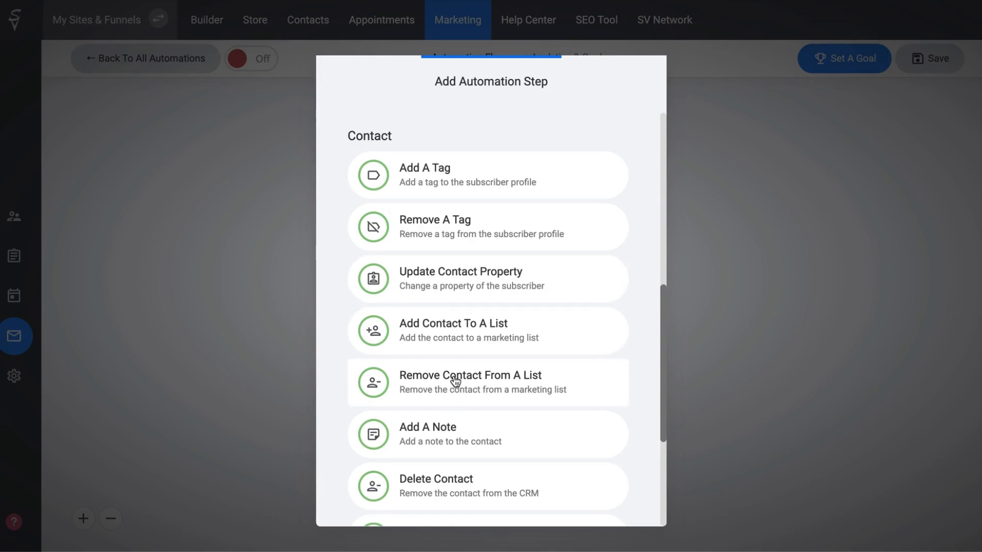
pyautogui.scroll(-3, 447, 436)
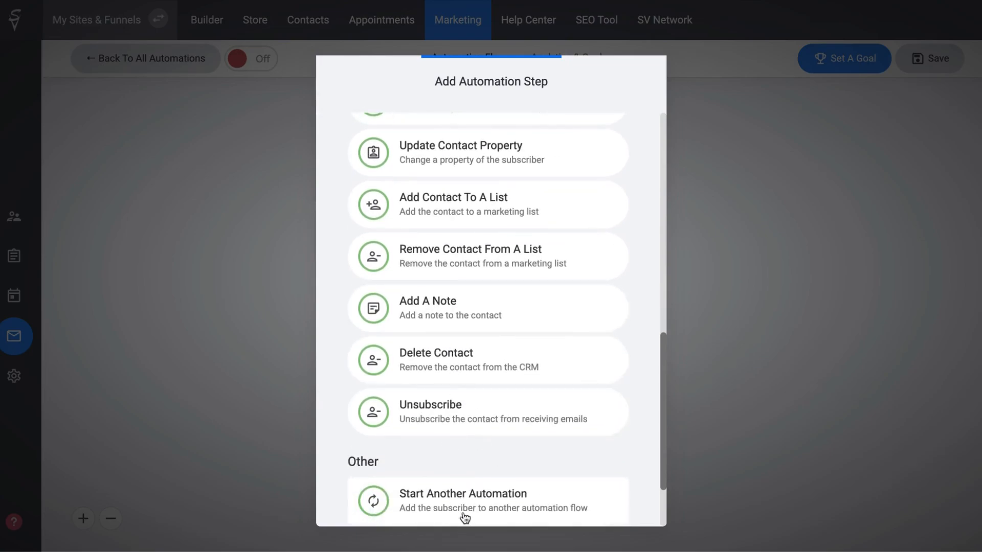
pyautogui.scroll(-2, 480, 264)
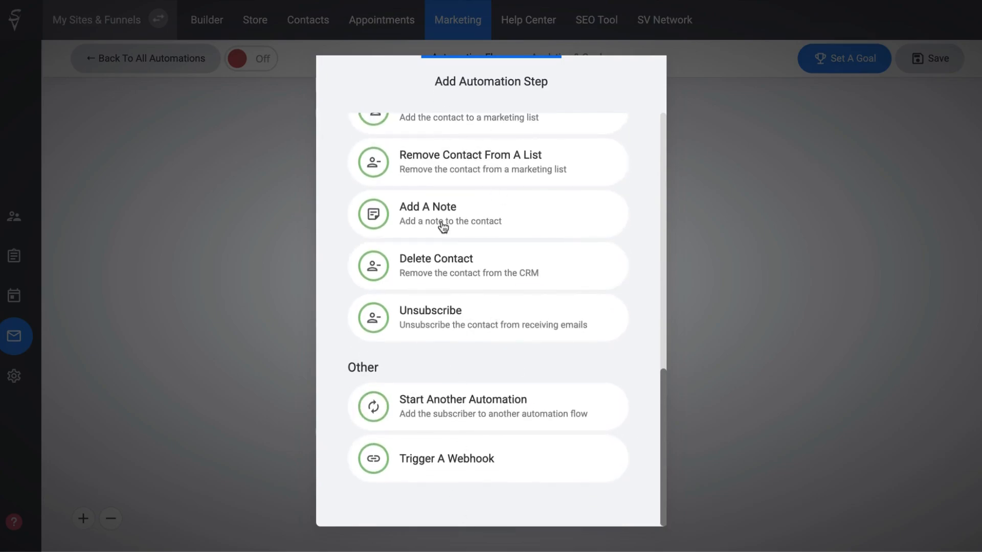
pyautogui.scroll(5, 440, 226)
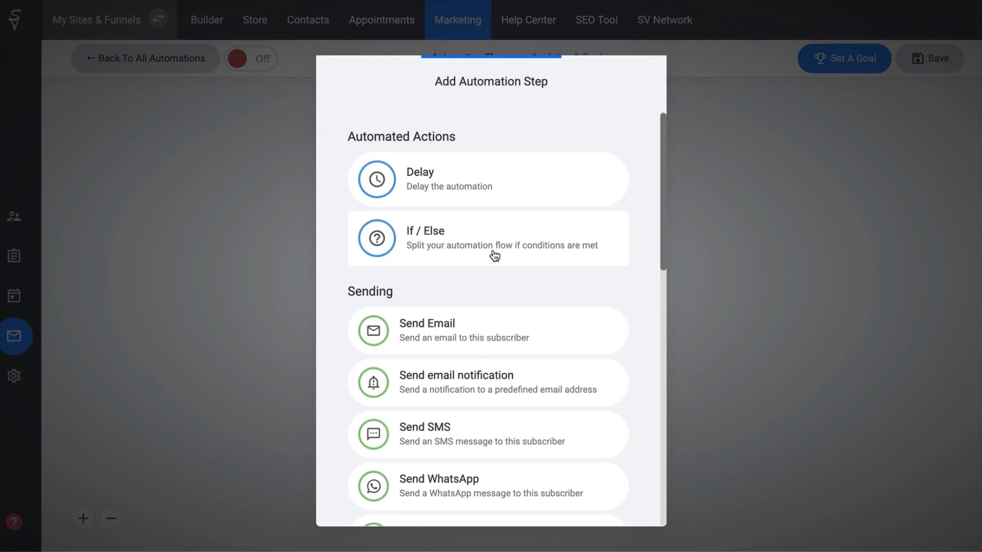
pyautogui.scroll(-10, 498, 381)
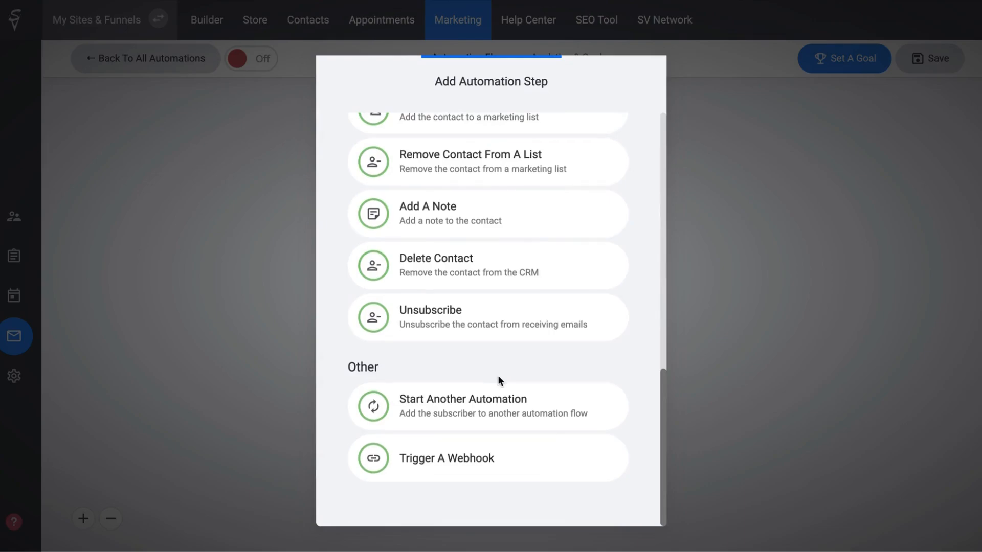
pyautogui.scroll(10, 498, 375)
# Choose Send Email as the step, set its subject to "Subjt", and start building the email.
pyautogui.click(450, 323)
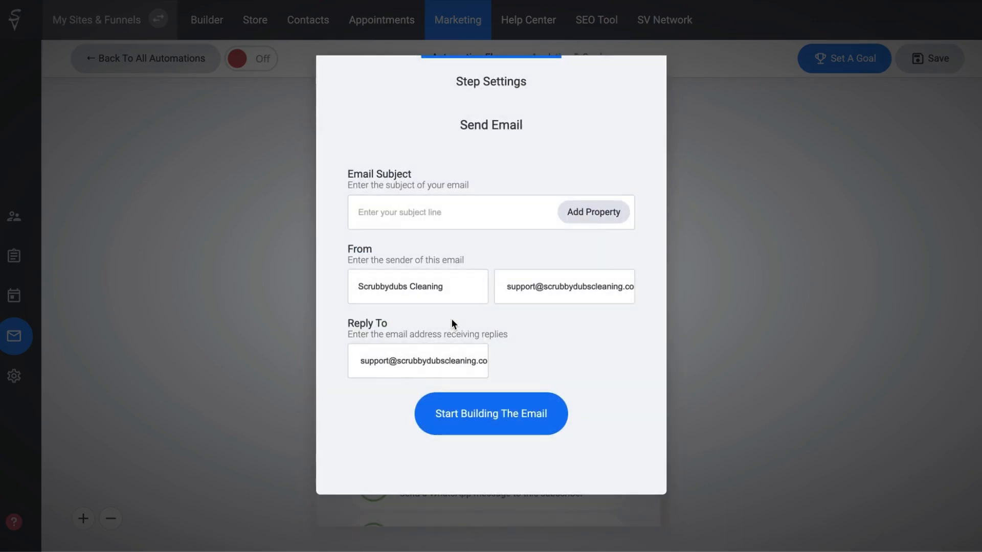
pyautogui.click(439, 208)
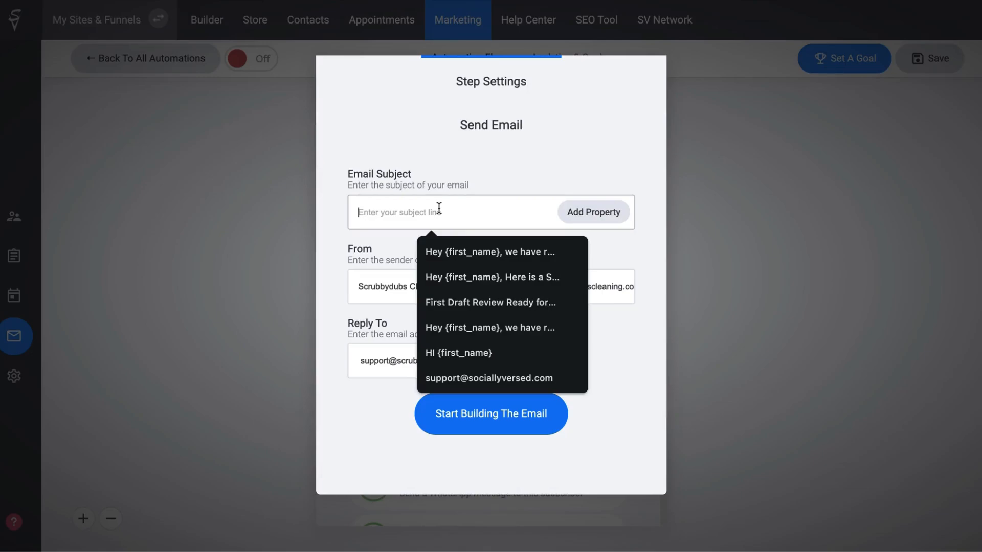
pyautogui.write('Subjt')
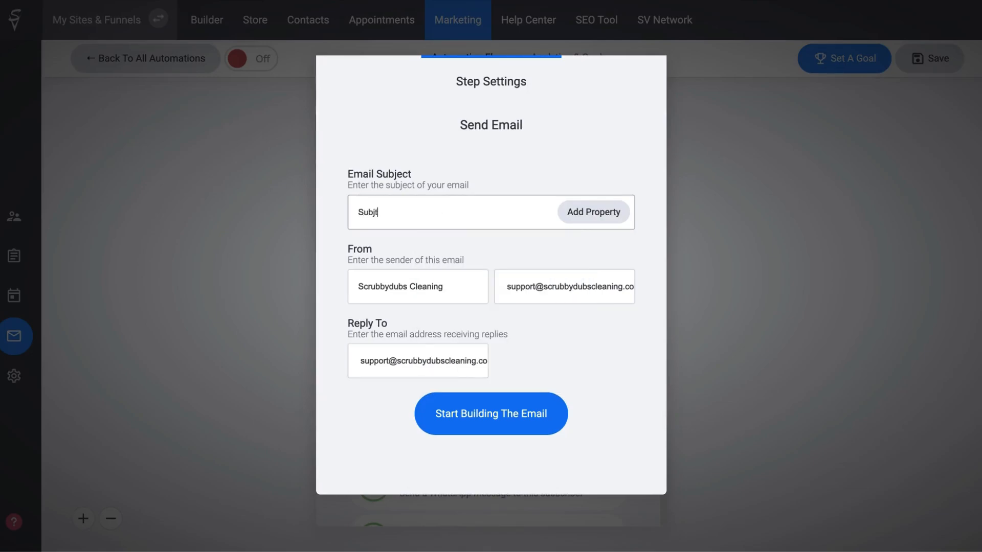
pyautogui.click(526, 413)
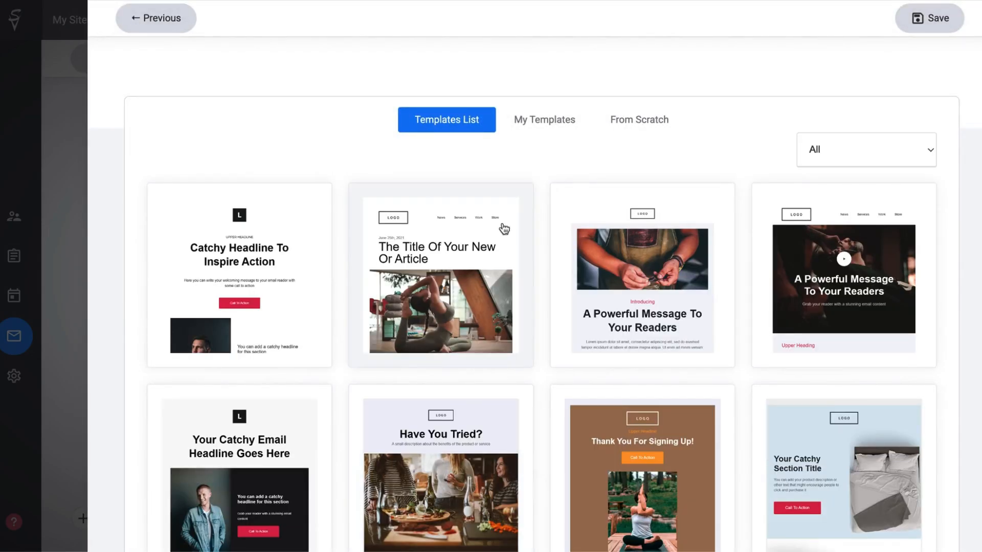
# Browse the email templates, use the "Let us know what you think" survey template, save the email, and close the step settings.
pyautogui.scroll(-20, 477, 396)
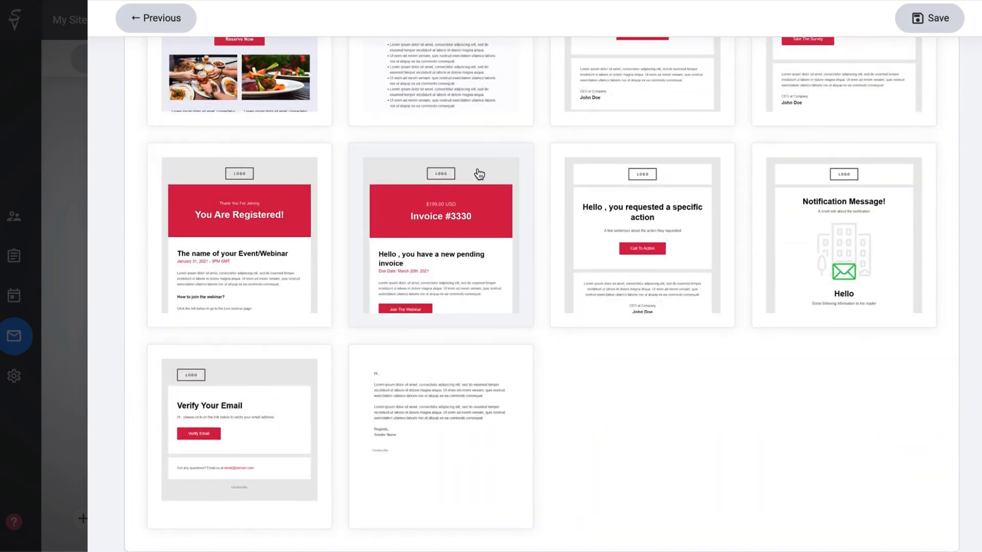
pyautogui.scroll(10, 477, 169)
pyautogui.scroll(-10, 477, 169)
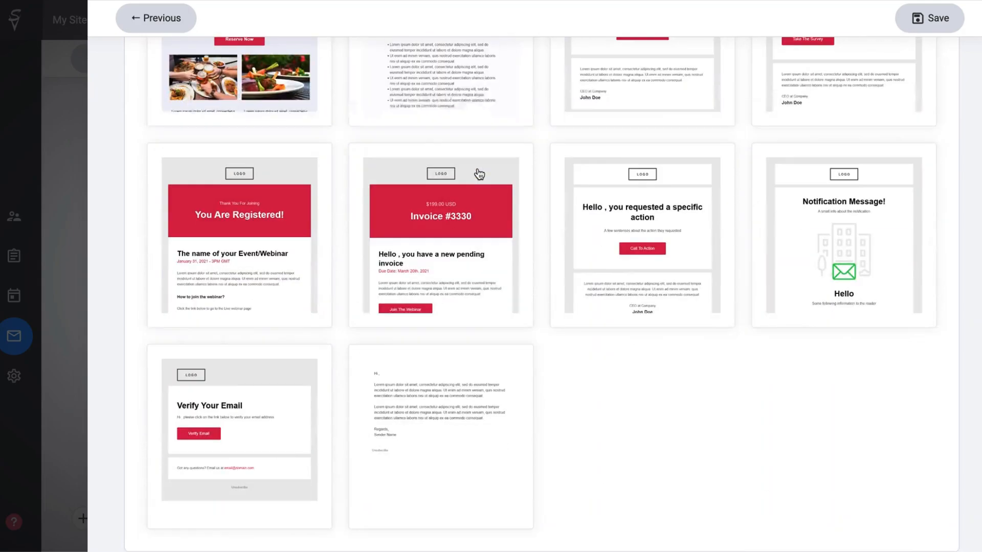
pyautogui.scroll(2, 477, 171)
pyautogui.scroll(15, 625, 113)
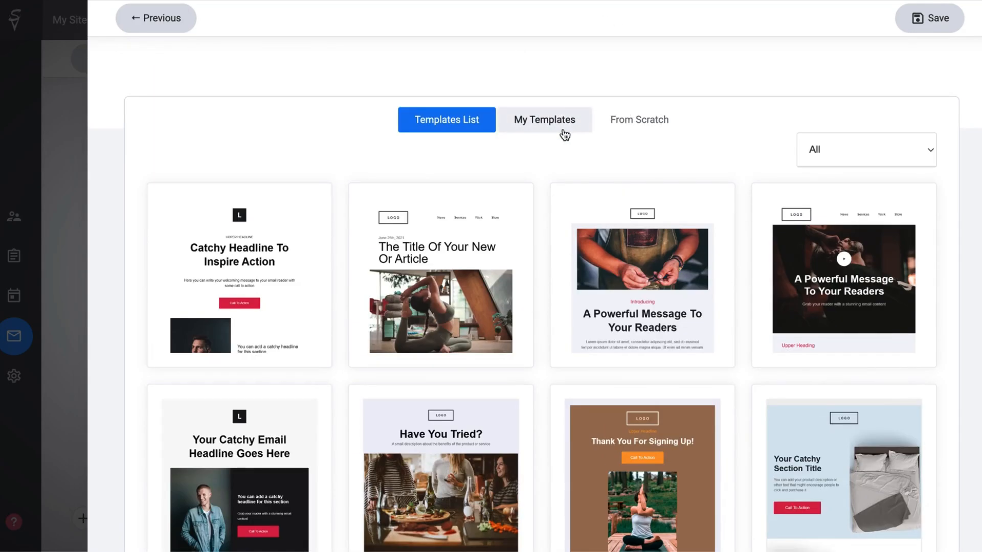
pyautogui.scroll(-18, 620, 263)
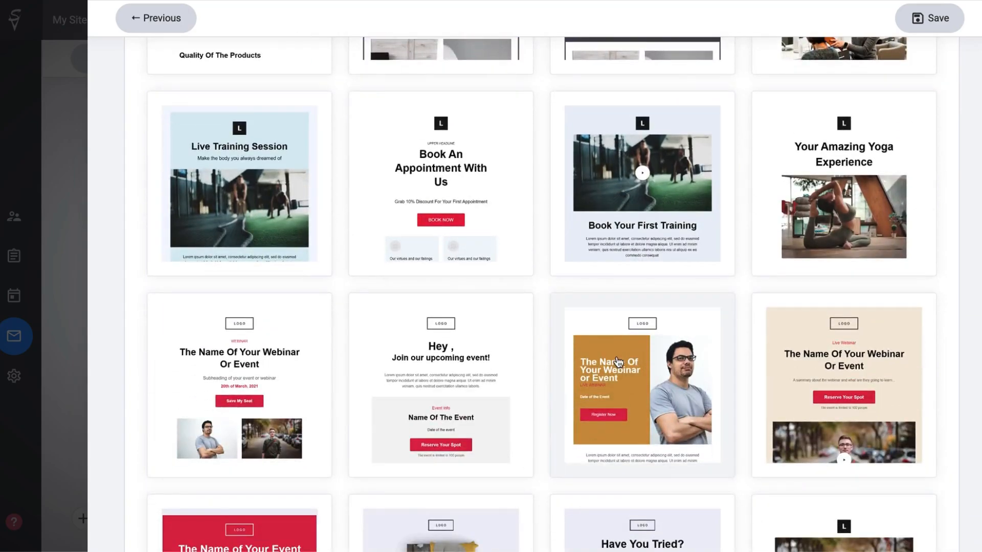
pyautogui.scroll(-8, 619, 362)
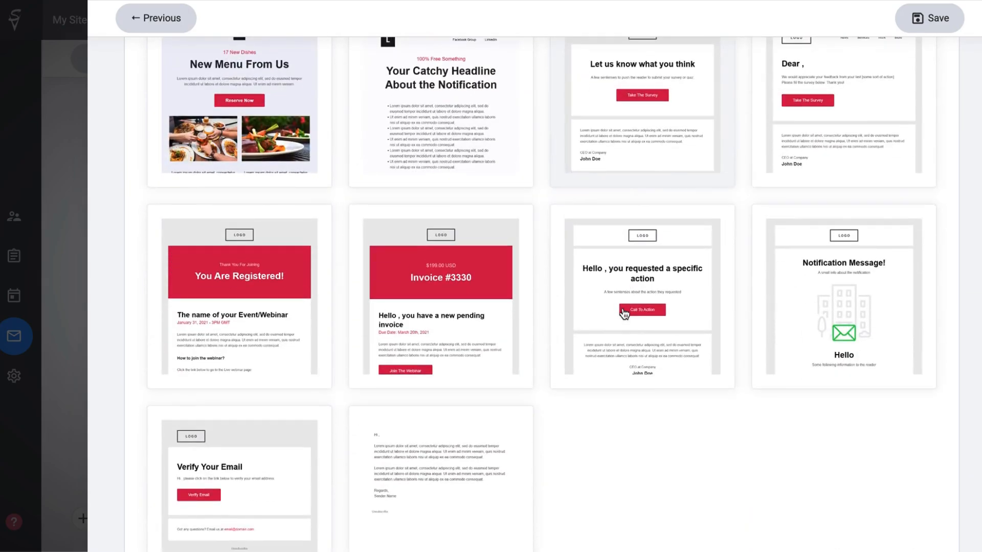
pyautogui.click(640, 154)
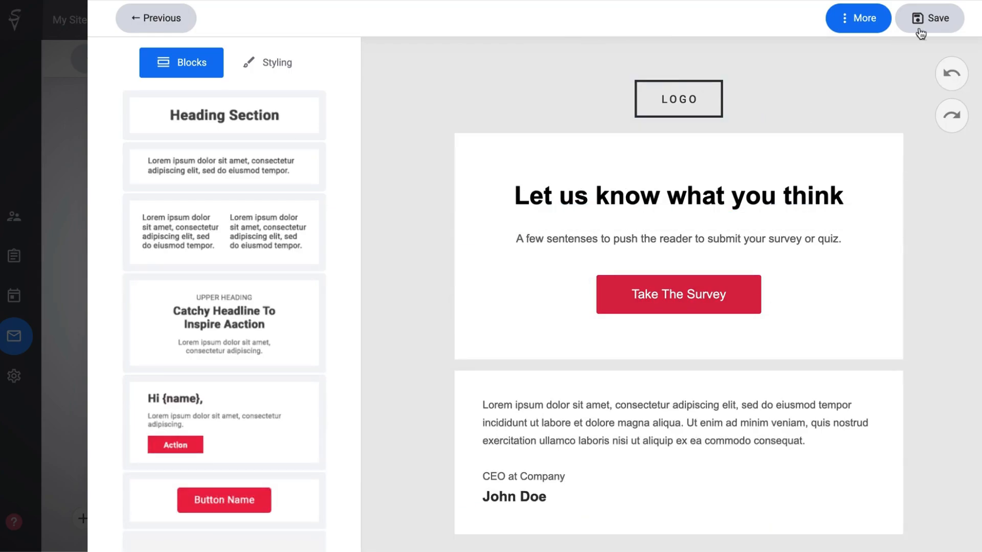
pyautogui.click(947, 18)
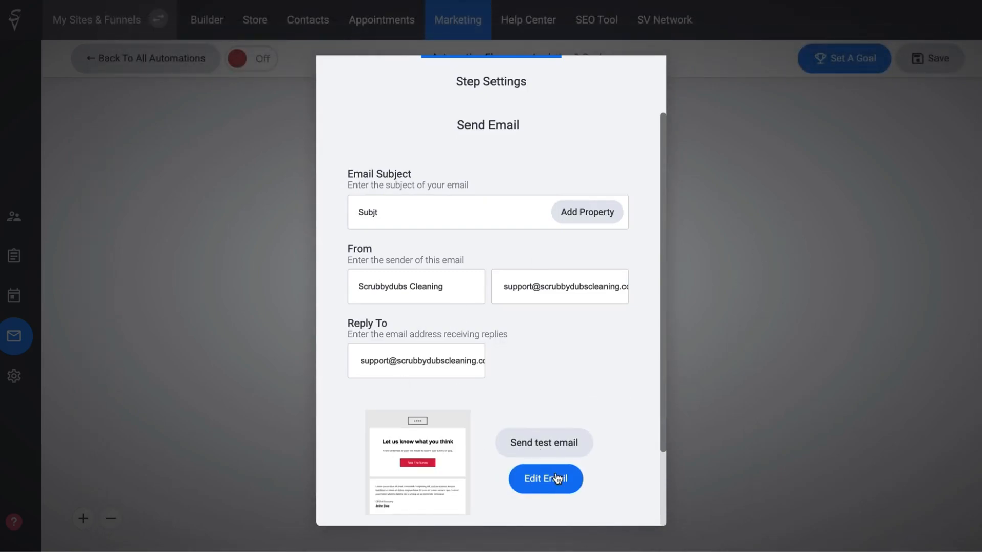
pyautogui.scroll(-2, 567, 450)
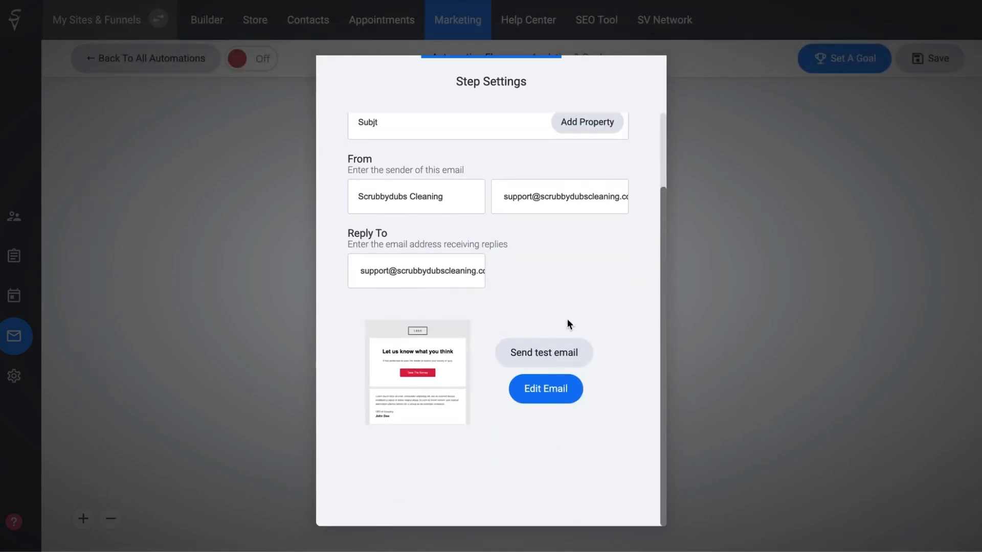
pyautogui.click(806, 180)
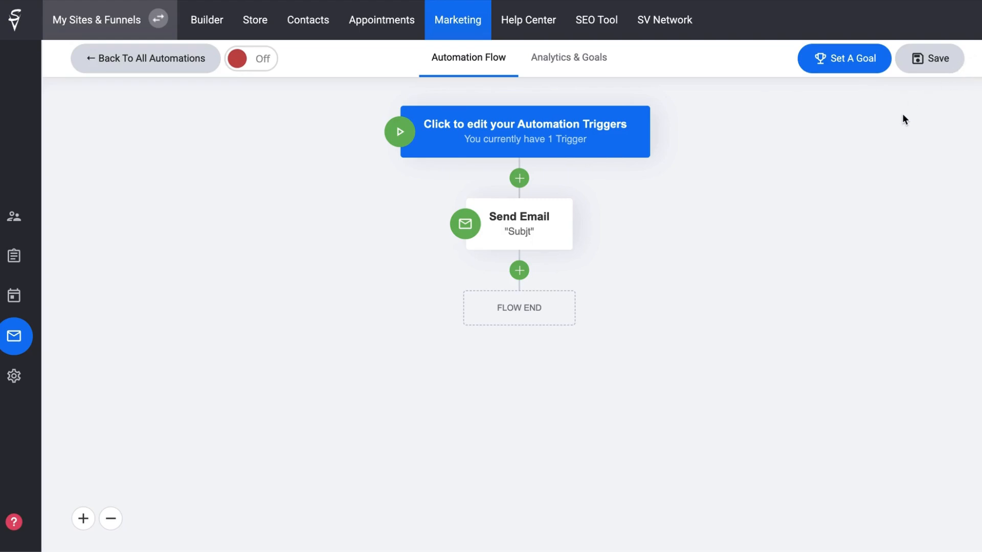
# Start adding a step after Send Email and look at the If / Else condition split and its filters.
pyautogui.click(519, 270)
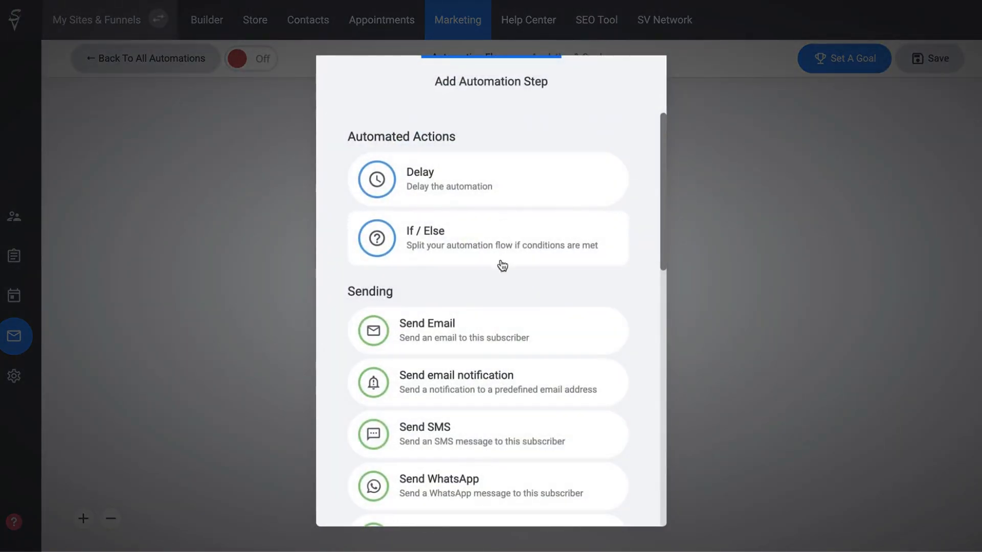
pyautogui.click(474, 250)
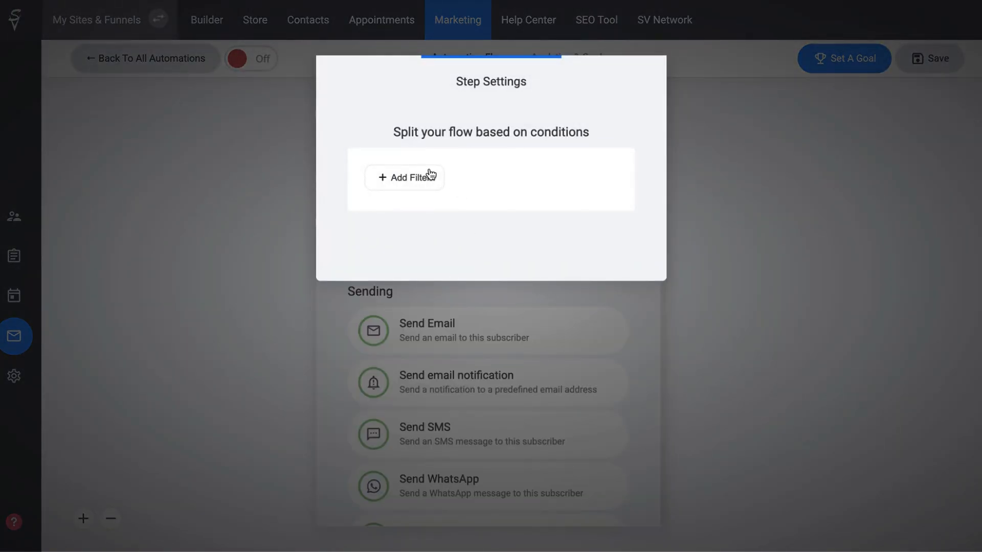
pyautogui.click(430, 176)
pyautogui.click(727, 284)
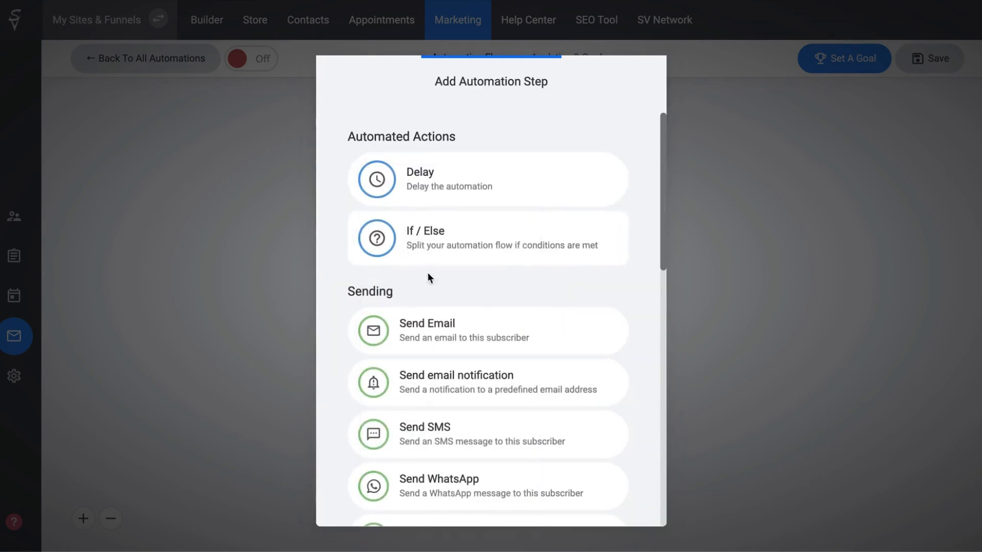
# Choose Delay as the step after Send Email and look at the date/time setting for delaying until an exact time.
pyautogui.scroll(-3, 549, 399)
pyautogui.scroll(3, 467, 331)
pyautogui.click(445, 175)
pyautogui.click(432, 211)
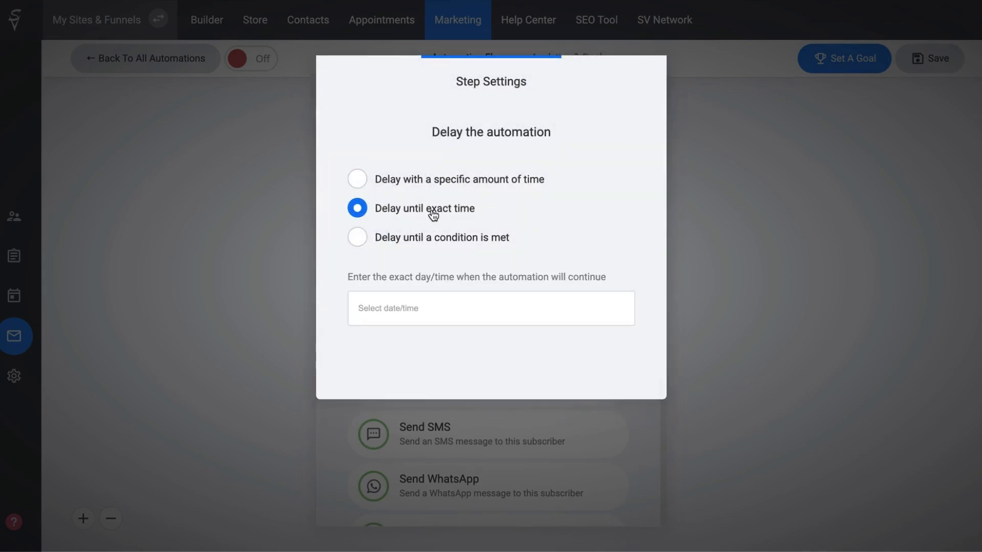
pyautogui.click(416, 309)
pyautogui.click(575, 158)
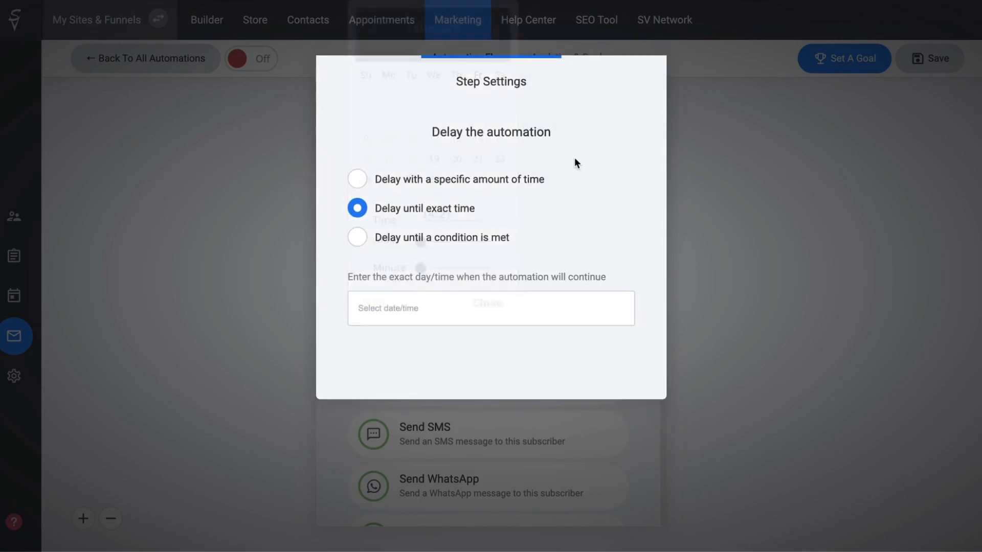
# Set the Delay step to a specific amount of time of 5 days and close its settings.
pyautogui.click(432, 190)
pyautogui.click(405, 302)
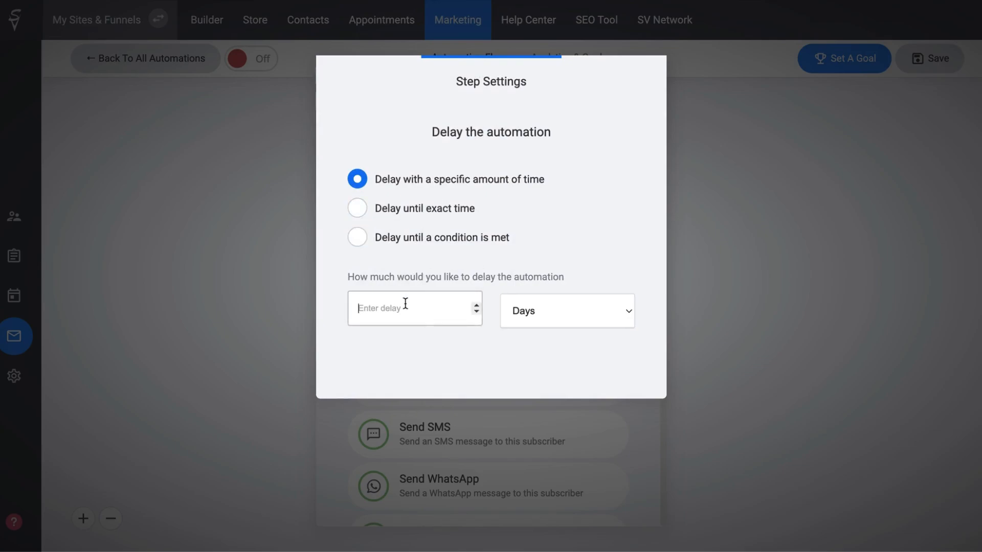
pyautogui.write('5')
pyautogui.click(743, 268)
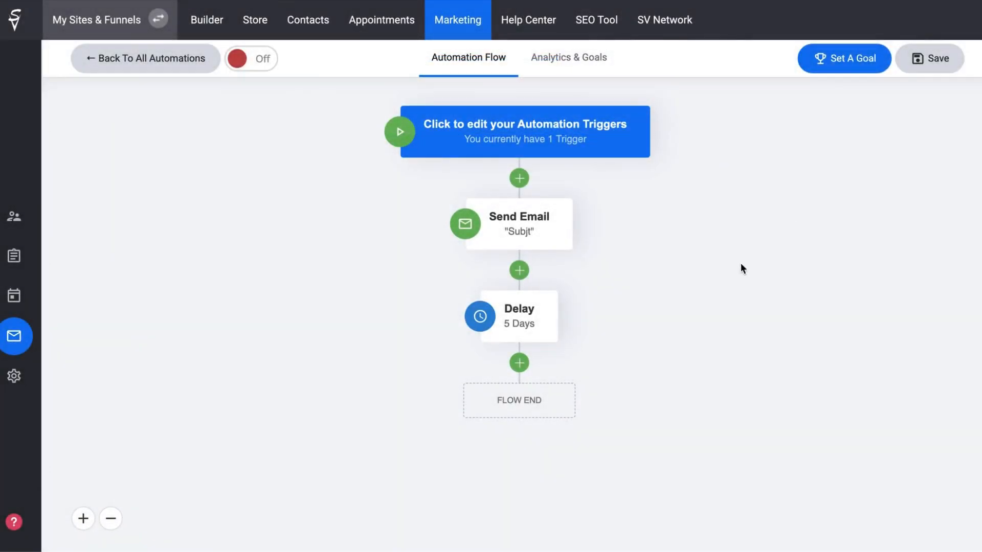
# Start adding a step after the Delay, look at the Send Email and Send SMS settings, and leave without adding one.
pyautogui.click(519, 363)
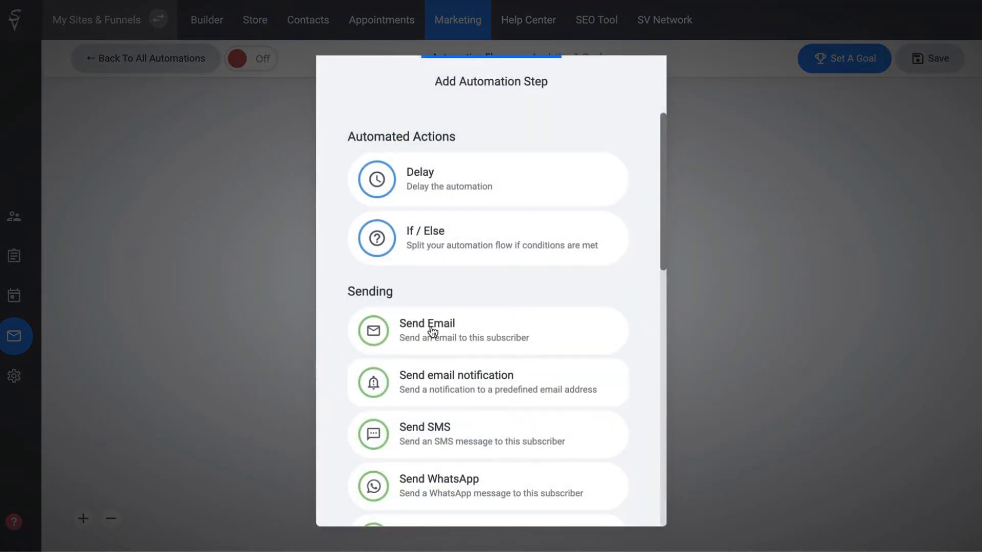
pyautogui.click(479, 329)
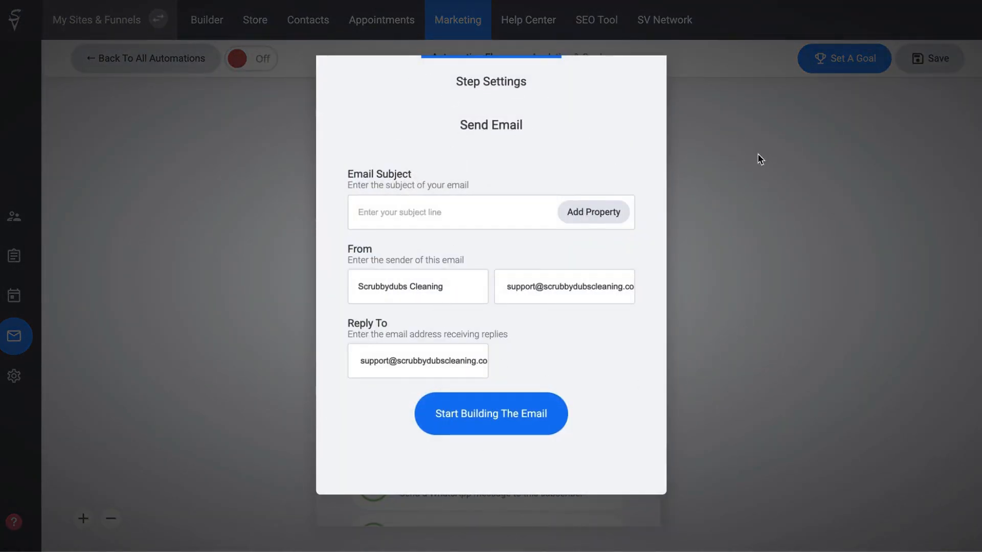
pyautogui.click(810, 233)
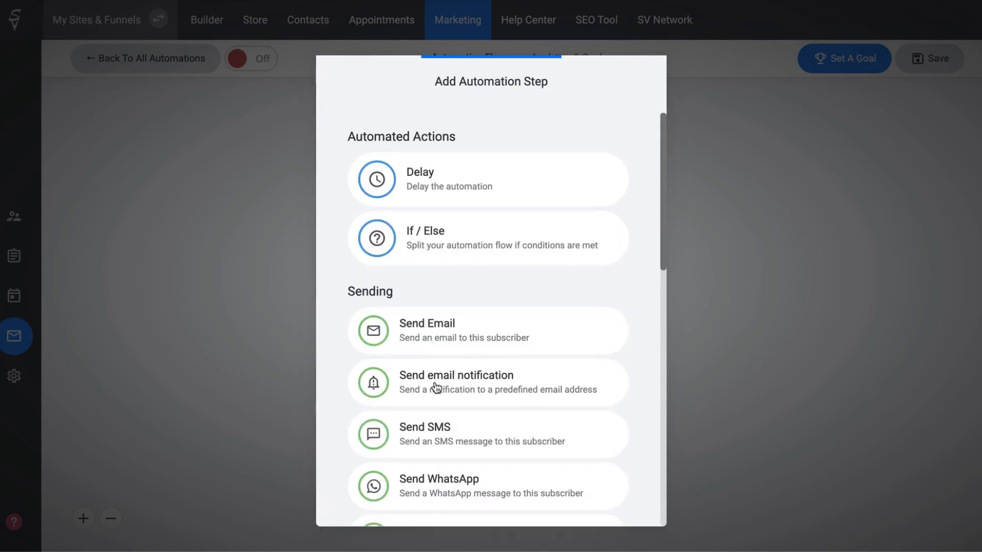
pyautogui.click(438, 430)
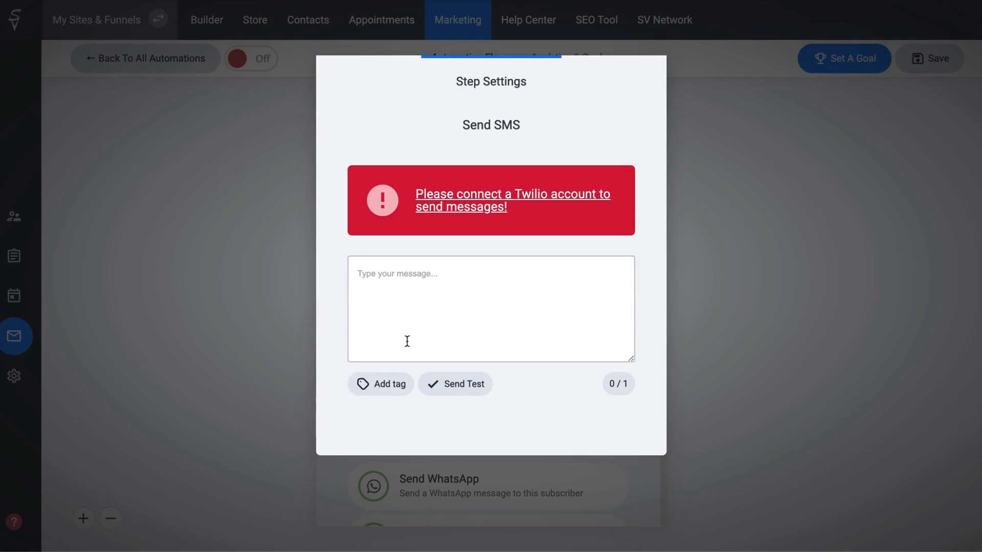
pyautogui.click(398, 297)
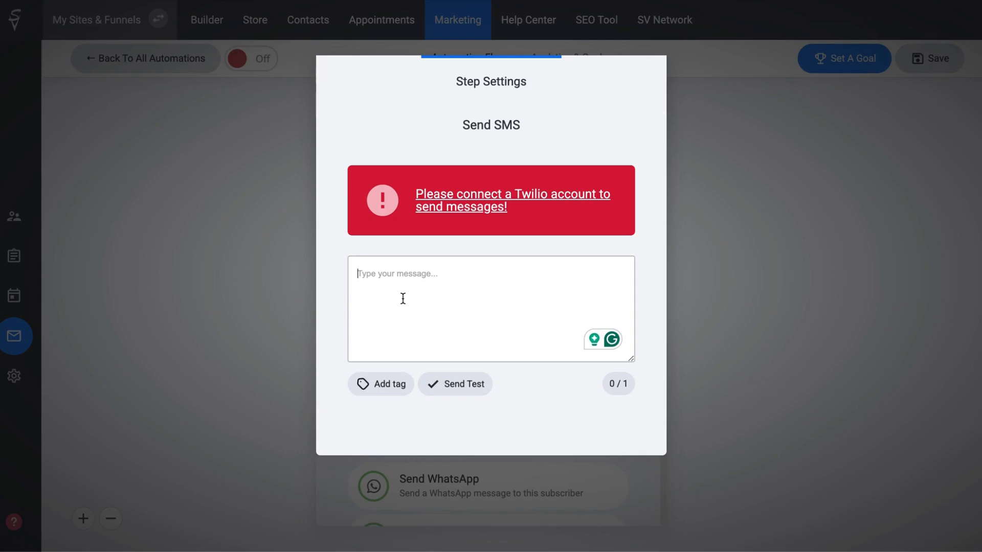
pyautogui.click(774, 213)
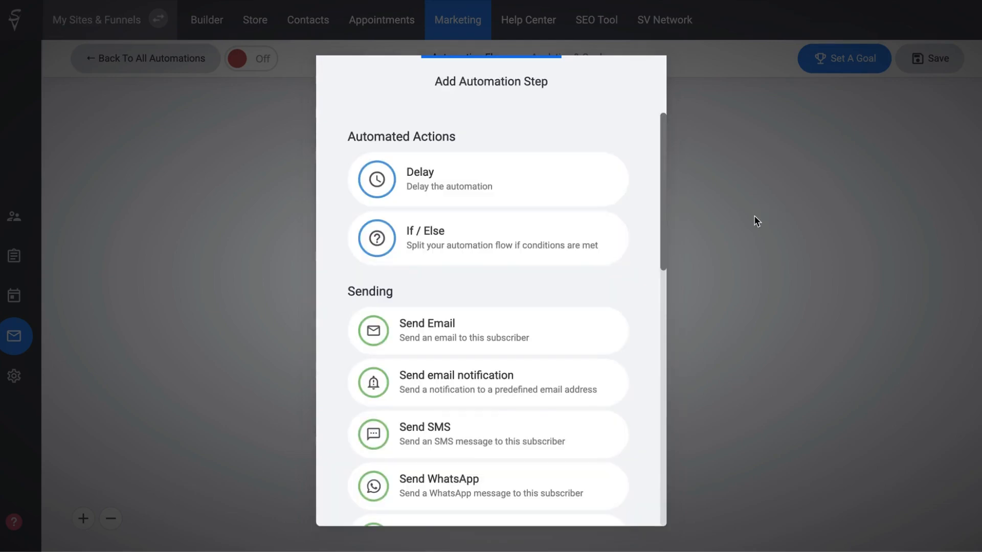
pyautogui.click(753, 216)
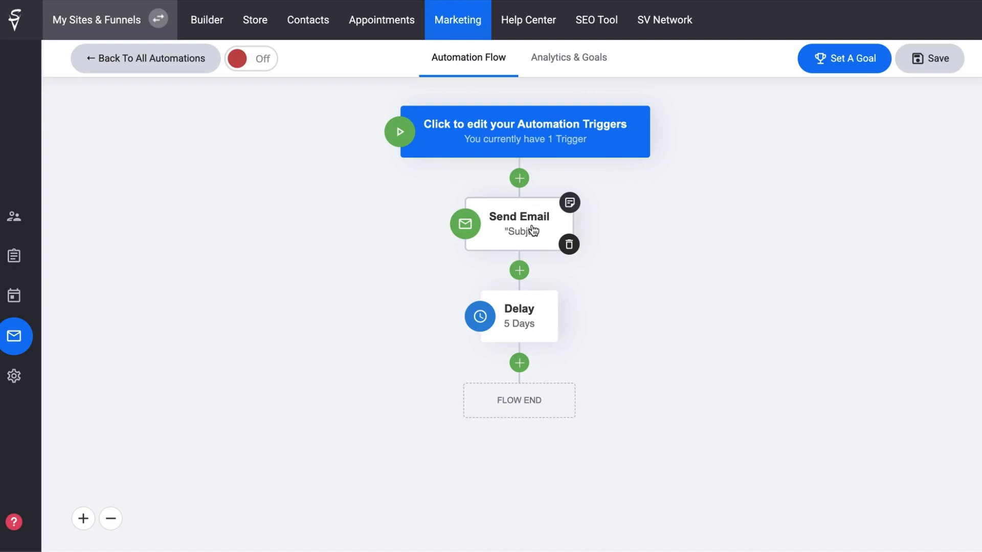